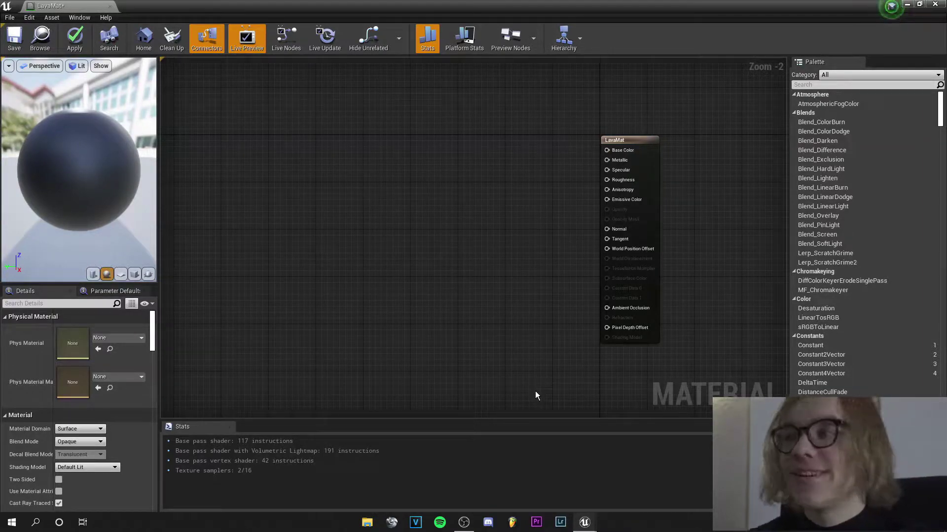
# Step: Add a Texture Sample node to the empty graph area beside the LavaMat output node
pyautogui.moveTo(489, 216); pyautogui.dragTo(464, 231, button='right')
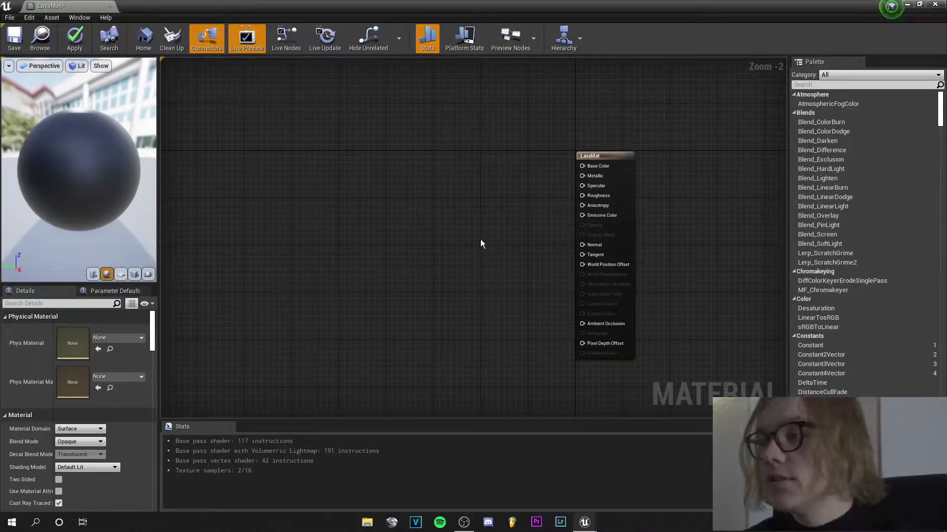
pyautogui.rightClick(449, 173)
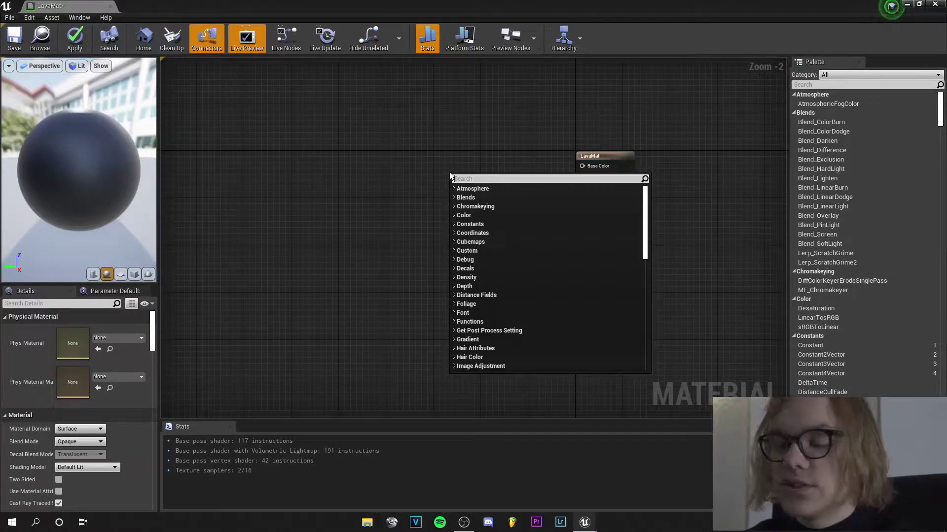
pyautogui.write('text')
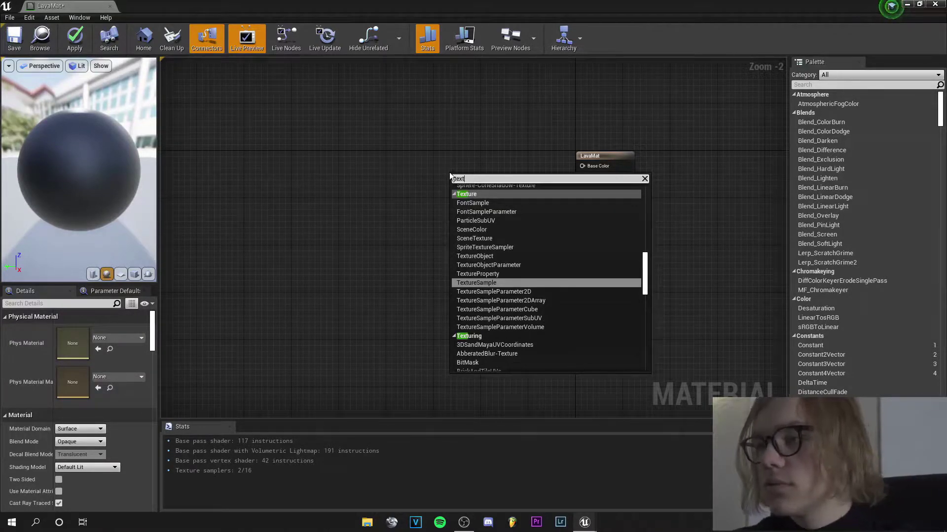
pyautogui.press('Return')
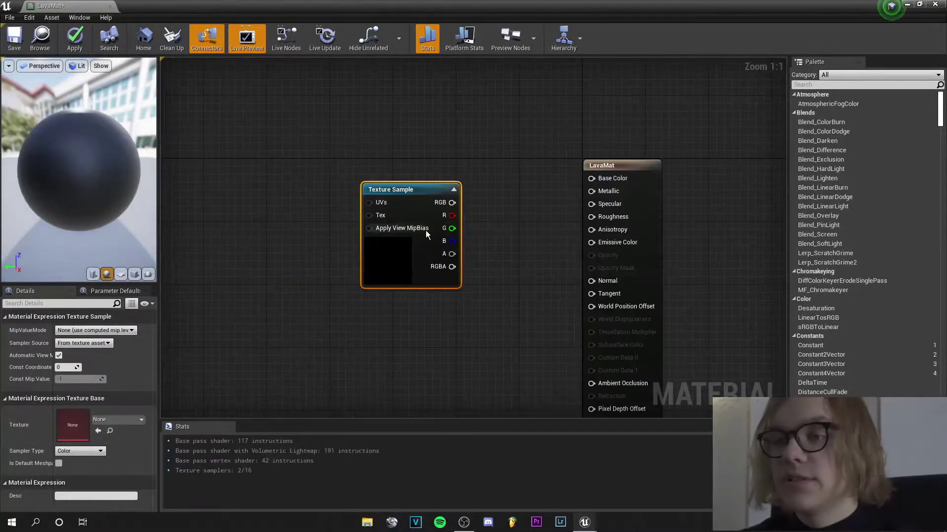
# Step: Assign the T_Fire_Tiled_D texture to the Texture Sample node and move the node farther from the LavaMat output
pyautogui.click(129, 420)
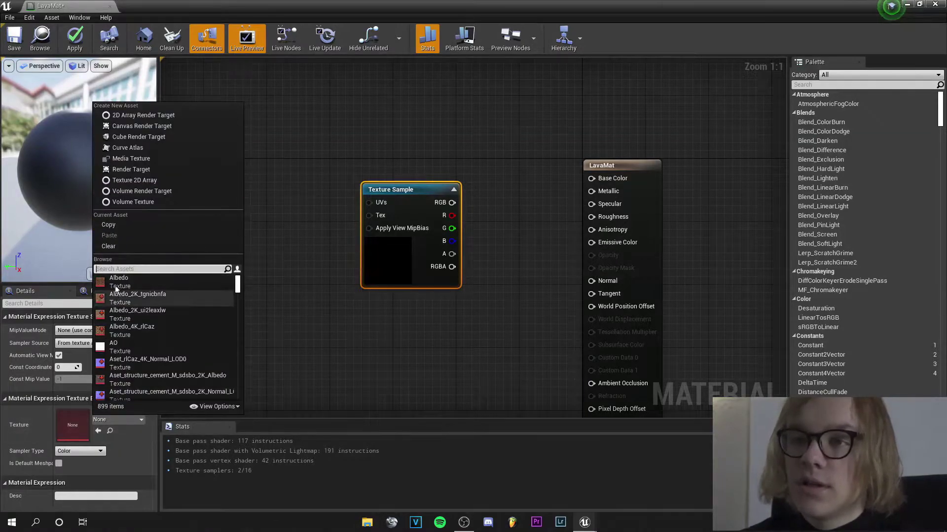
pyautogui.write('fire')
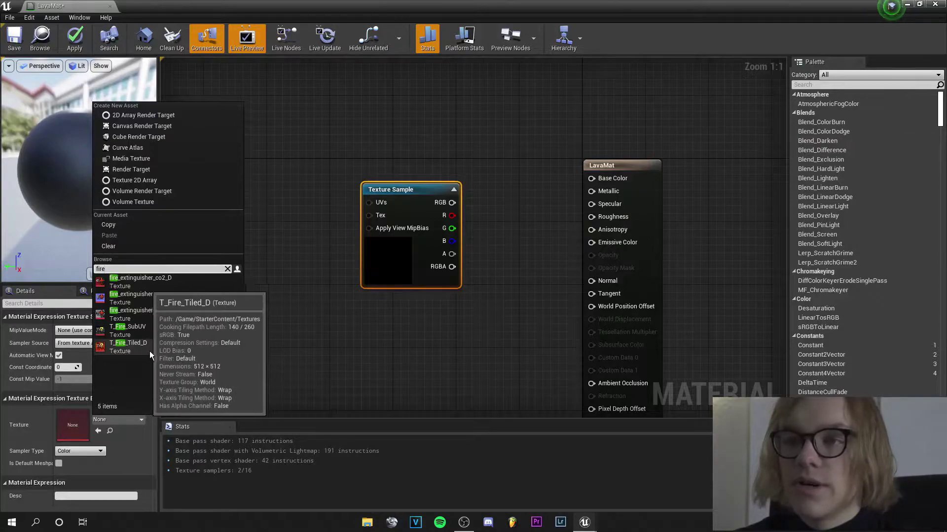
pyautogui.click(167, 350)
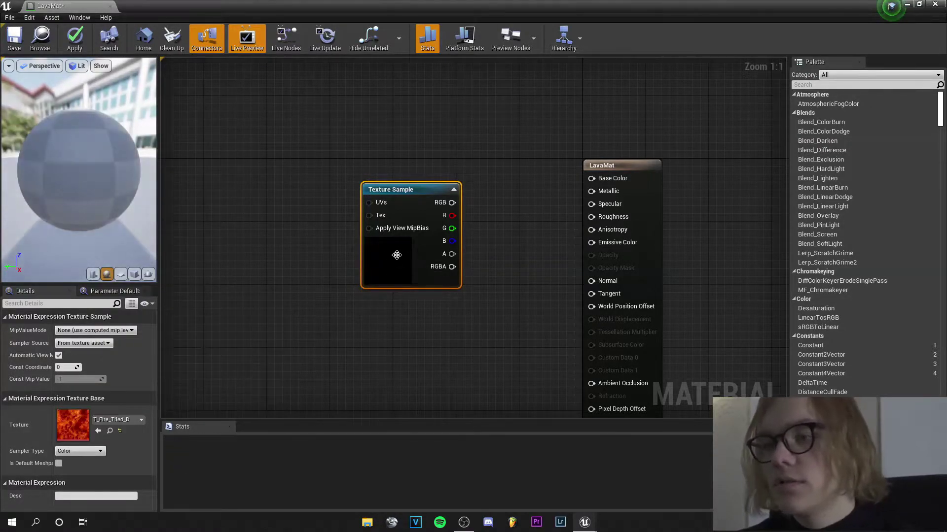
pyautogui.moveTo(387, 245); pyautogui.dragTo(356, 235)
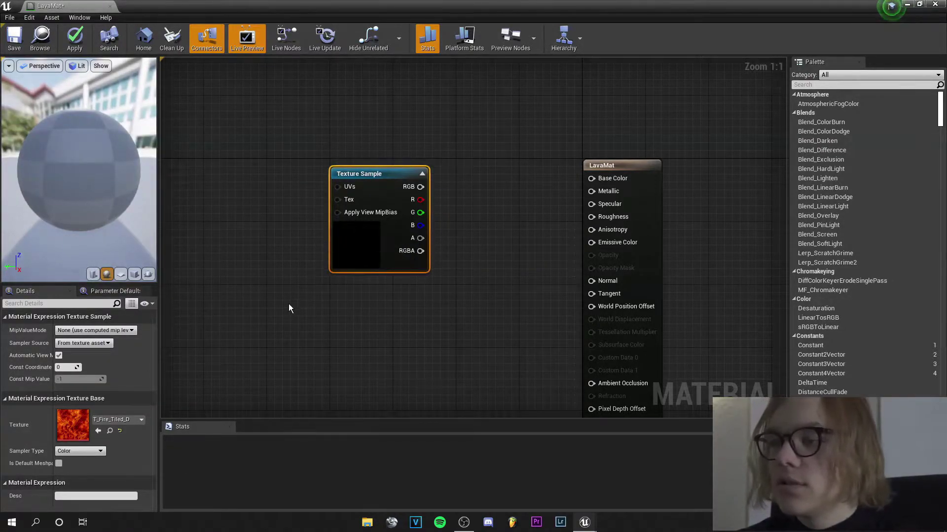
pyautogui.click(288, 304)
# Step: Create a Panner node feeding the UVs input of the fire Texture Sample
pyautogui.moveTo(294, 212); pyautogui.dragTo(538, 238, button='right')
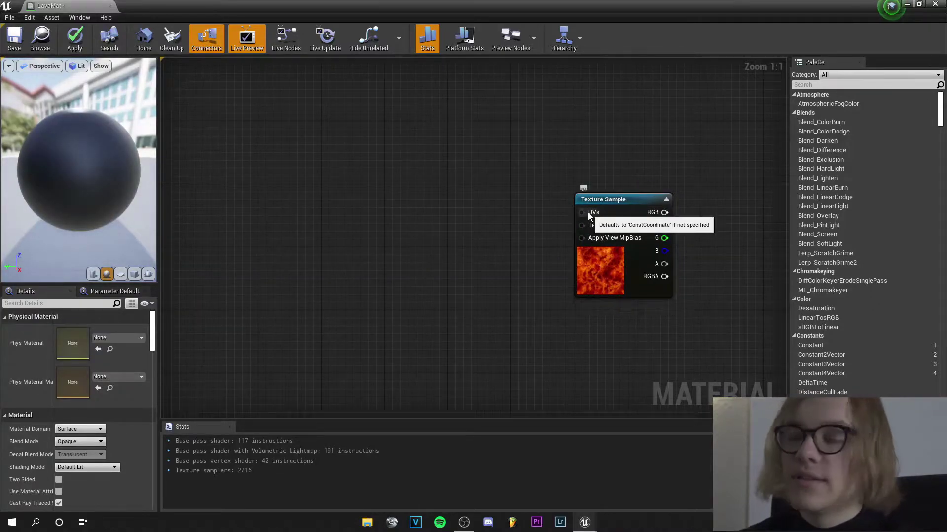
pyautogui.moveTo(589, 215); pyautogui.dragTo(453, 231)
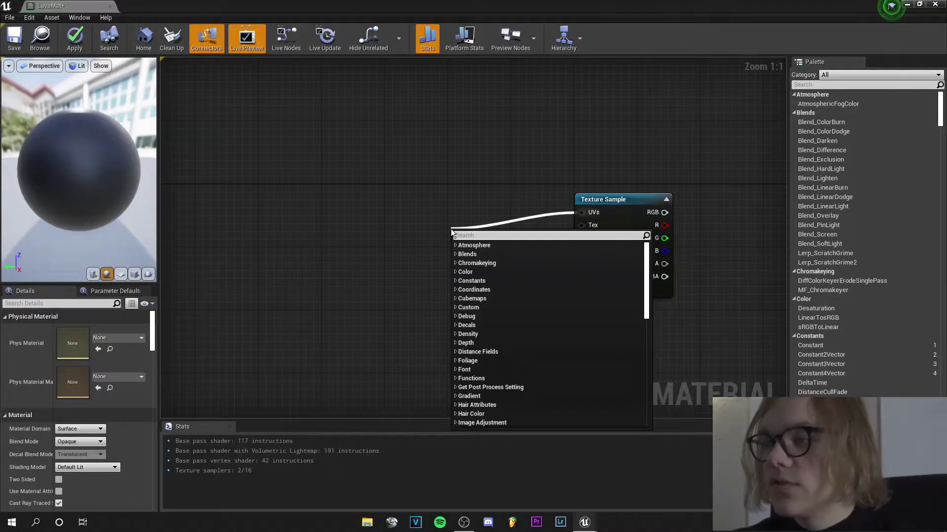
pyautogui.write('panner')
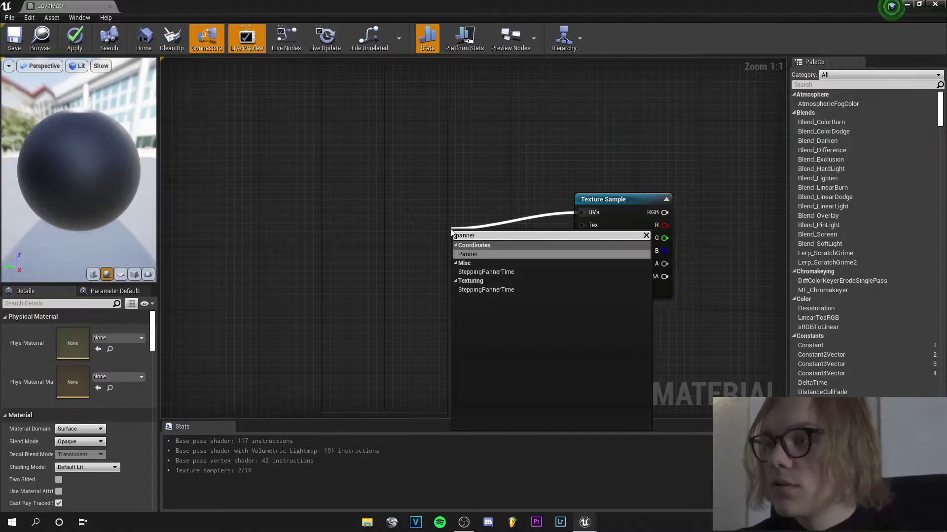
pyautogui.press('Return')
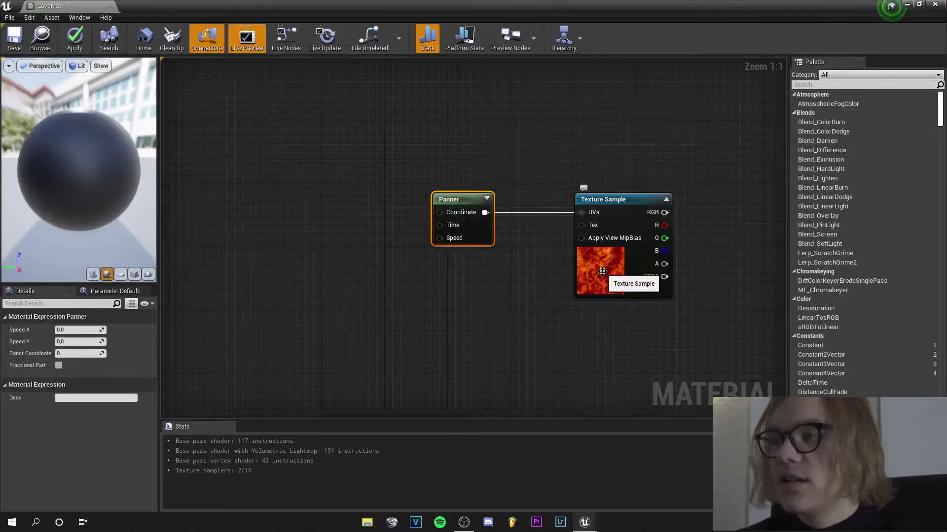
pyautogui.click(380, 176)
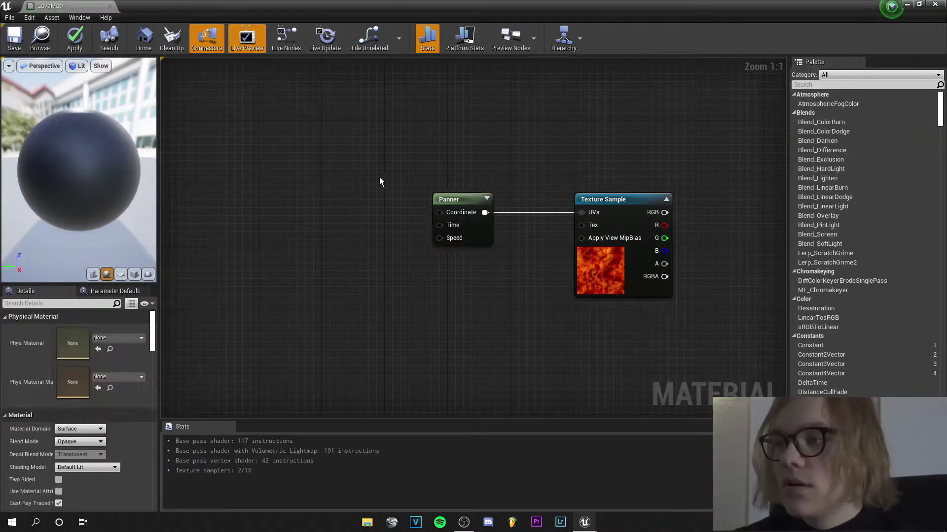
# Step: Create a TextureCoordinate node feeding the Panner's Coordinate input and place it beside the Panner
pyautogui.moveTo(439, 213); pyautogui.dragTo(354, 212)
pyautogui.write('textu')
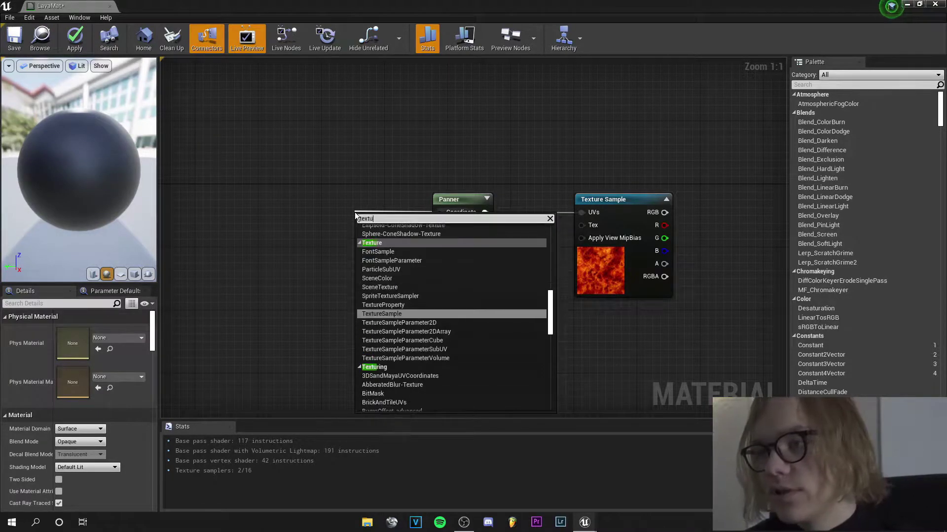
pyautogui.write('reco')
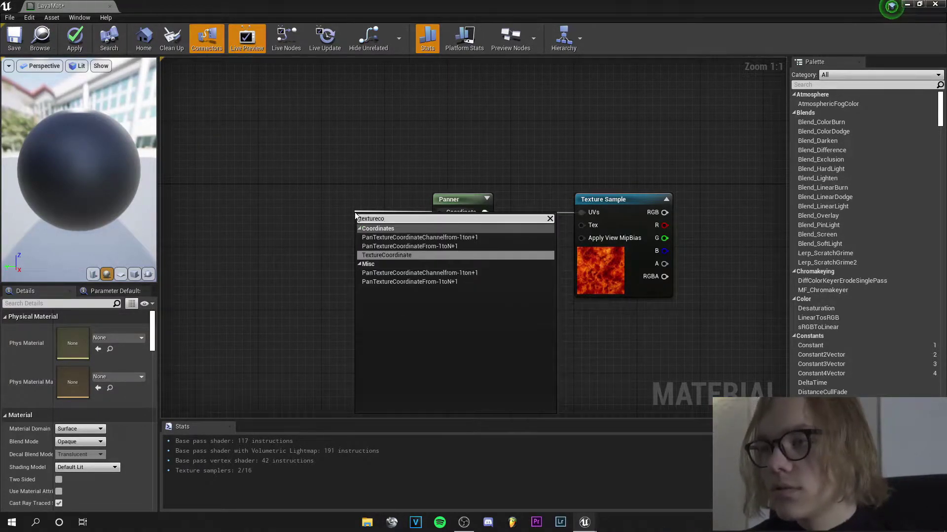
pyautogui.press('Return')
pyautogui.moveTo(365, 216); pyautogui.dragTo(330, 200)
# Step: Set the Panner's Speed X to 0.01
pyautogui.click(452, 199)
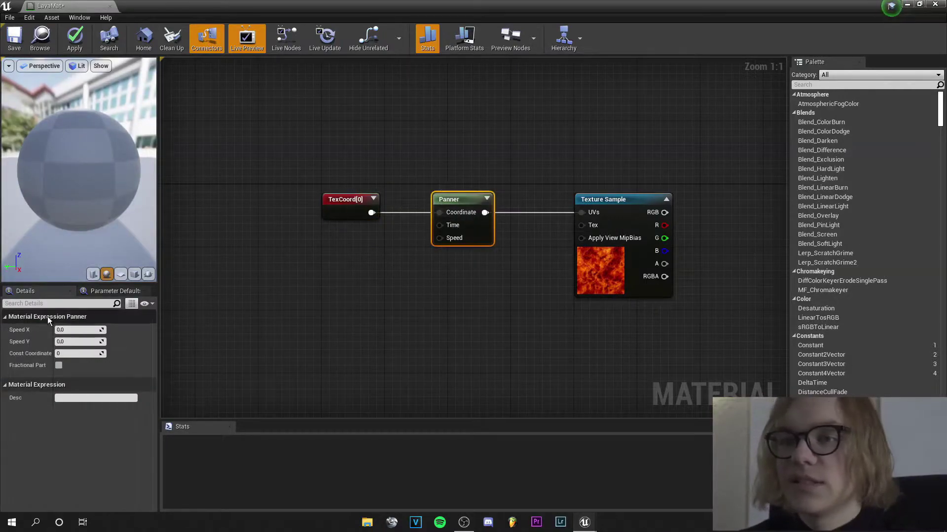
pyautogui.click(80, 331)
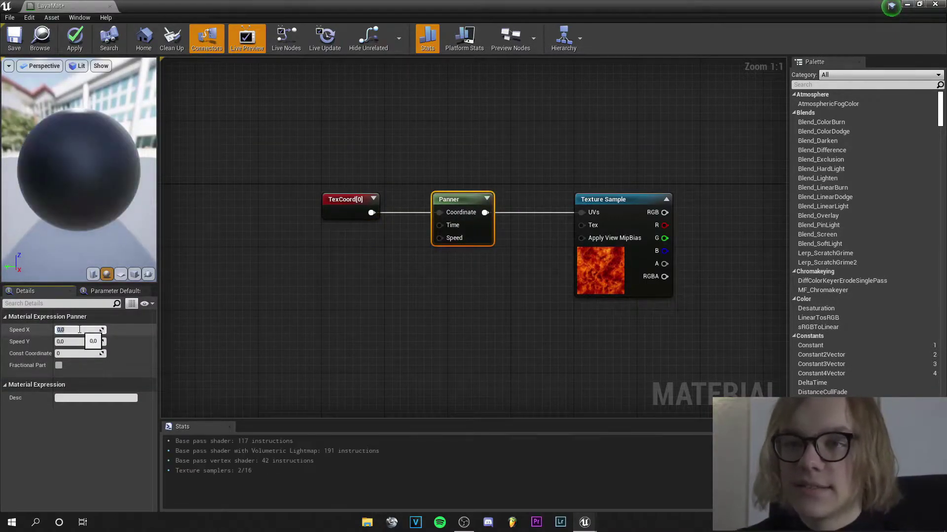
pyautogui.click(80, 330)
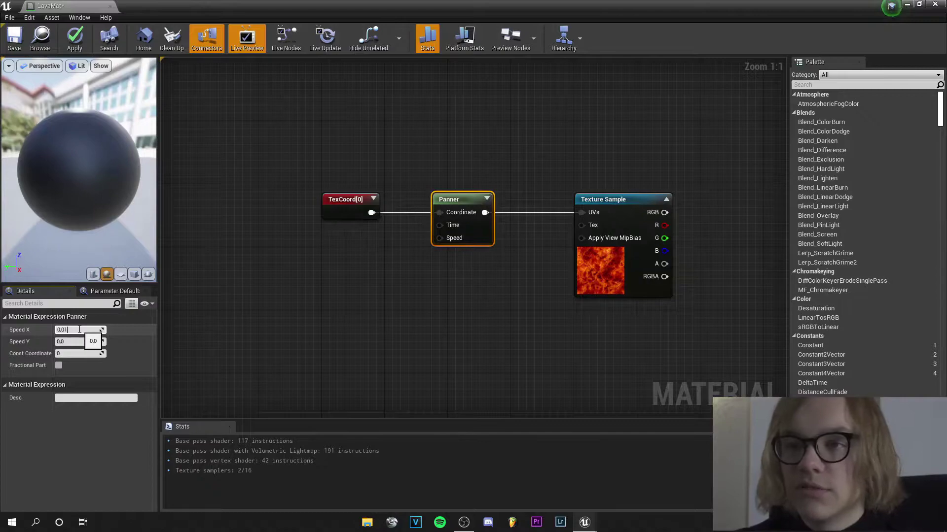
pyautogui.write('1')
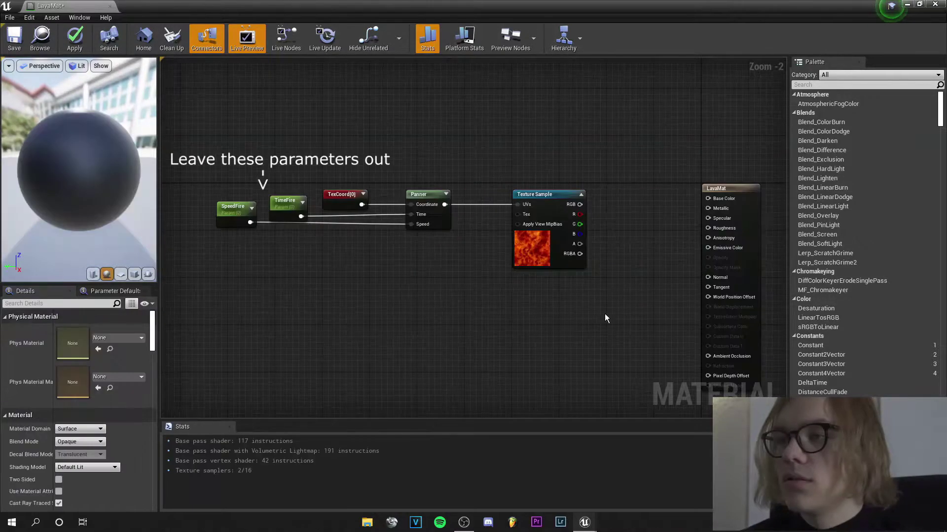
# Step: Duplicate the whole fire texture node chain, place the copy above the original, and move both chains away from the LavaMat output
pyautogui.moveTo(605, 315); pyautogui.dragTo(236, 165)
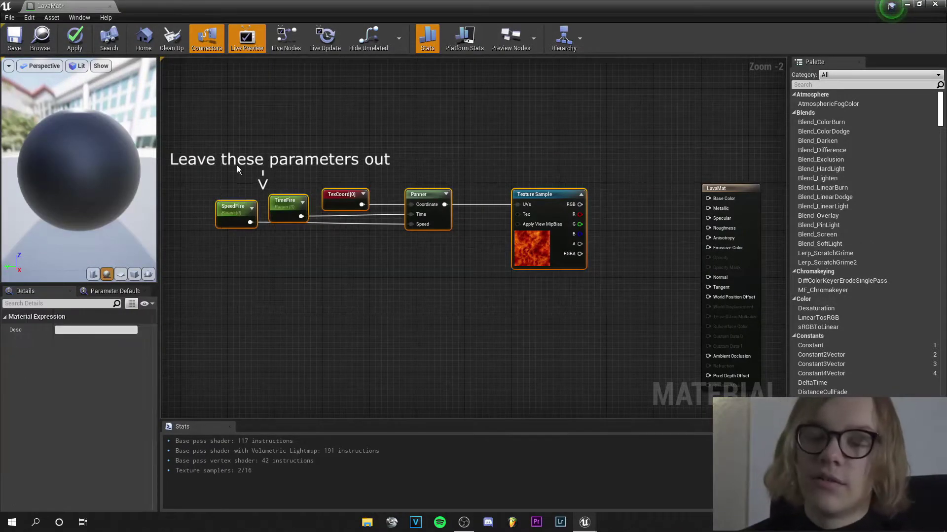
pyautogui.hotkey('ctrl', 'w')
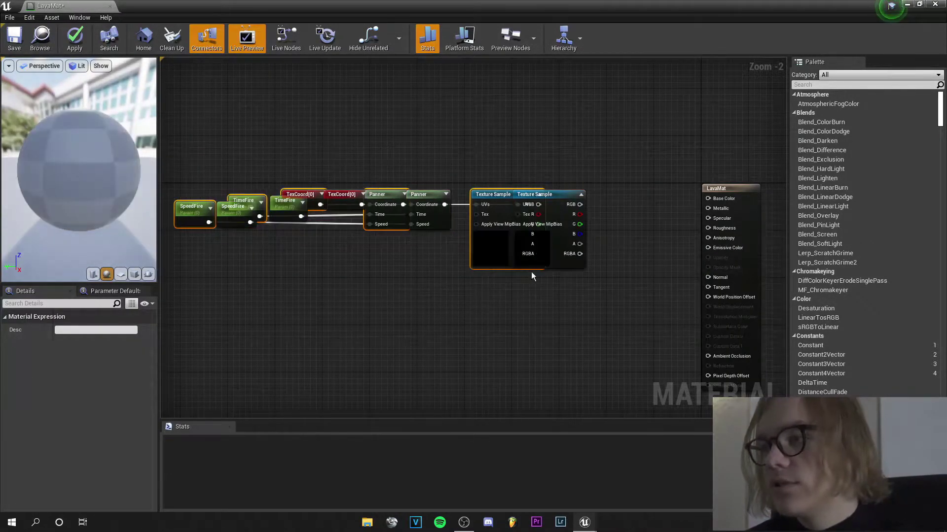
pyautogui.moveTo(487, 257); pyautogui.dragTo(538, 156)
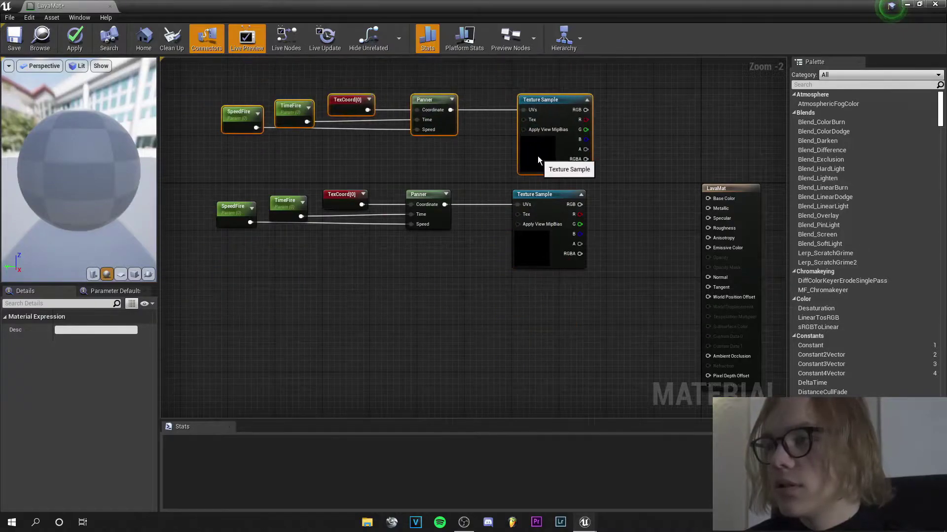
pyautogui.moveTo(646, 333); pyautogui.dragTo(203, 84)
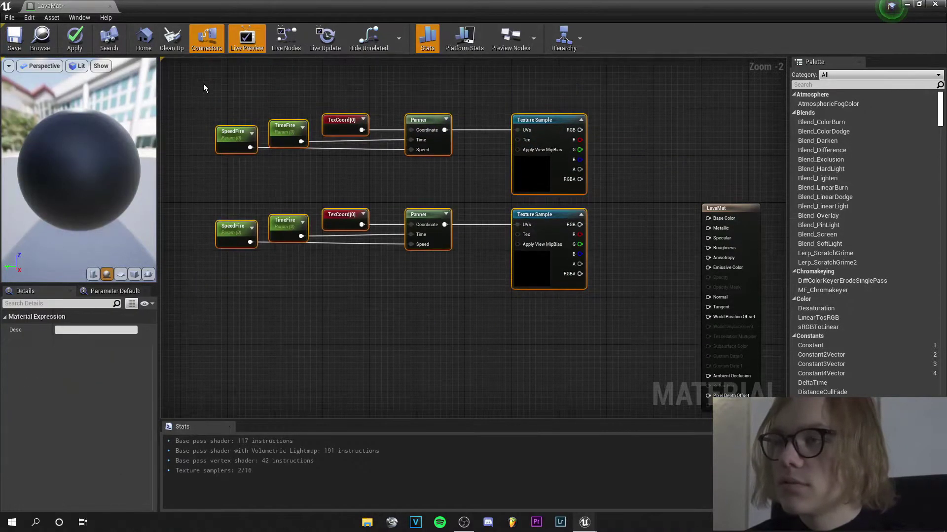
pyautogui.moveTo(553, 257); pyautogui.dragTo(405, 258)
pyautogui.moveTo(486, 173); pyautogui.dragTo(605, 261, button='right')
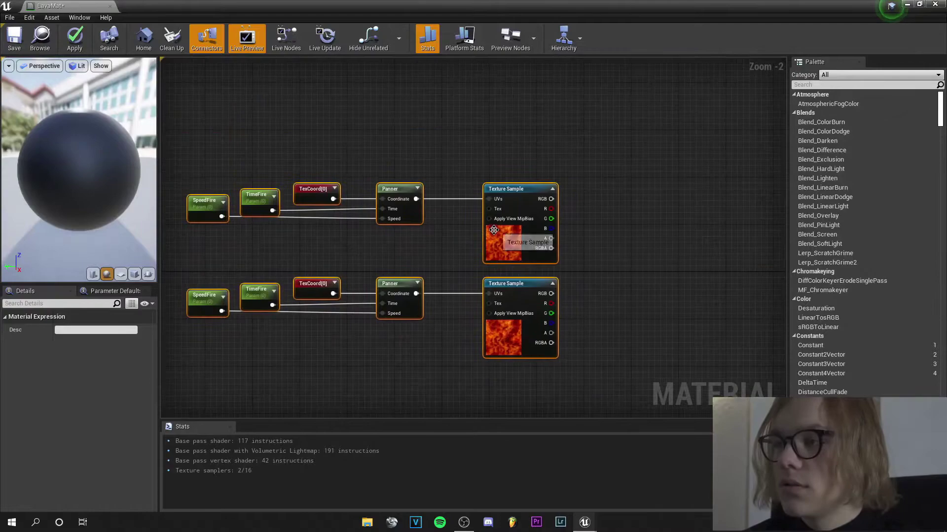
# Step: Change the texture of the upper Texture Sample to T_Rock_Basalt_N
pyautogui.click(508, 237)
pyautogui.scroll(2, 609, 259)
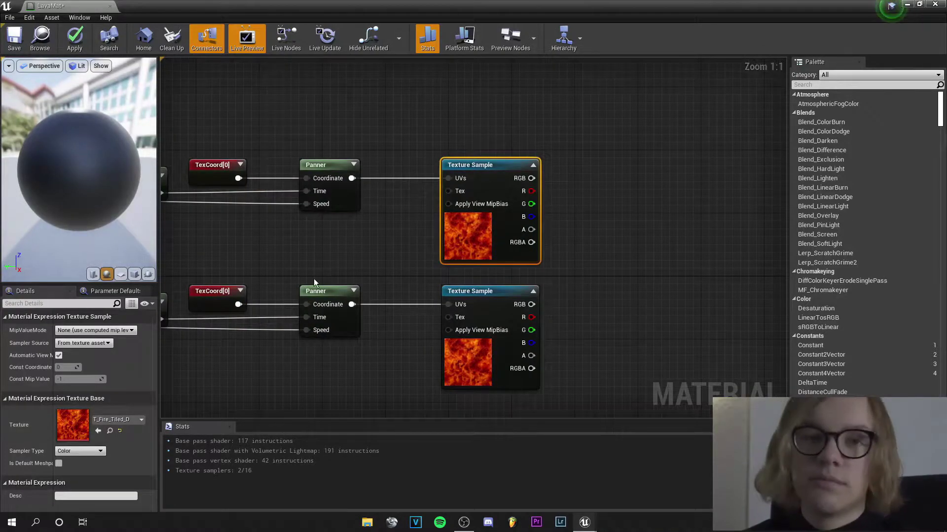
pyautogui.click(125, 420)
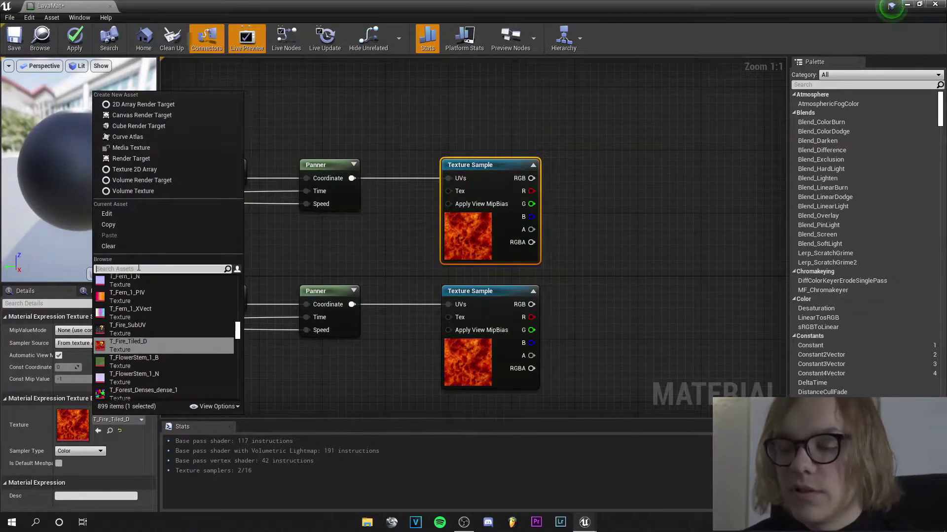
pyautogui.write('basalt')
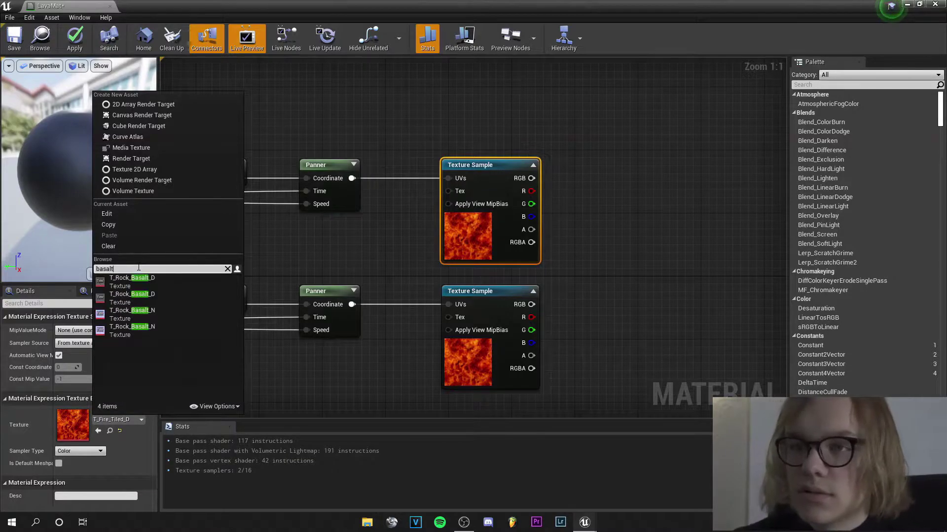
pyautogui.click(192, 318)
# Step: Create an Add node with the basalt sample's R output in A and the fire sample's RGB output in B
pyautogui.moveTo(482, 186); pyautogui.dragTo(331, 141, button='right')
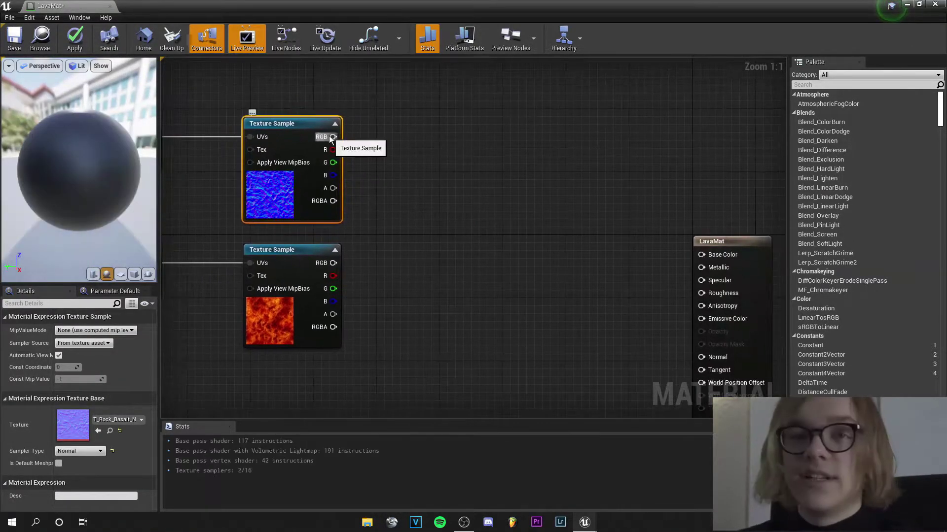
pyautogui.rightClick(408, 228)
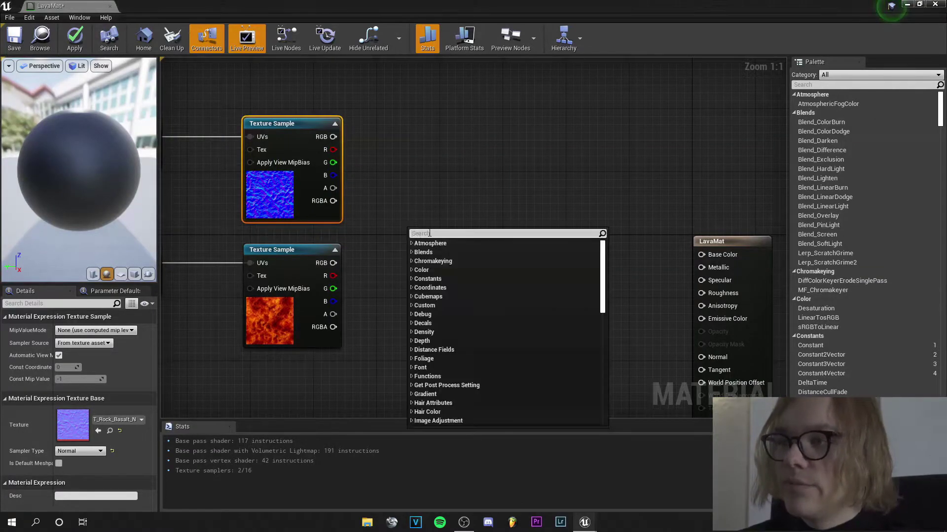
pyautogui.write('add')
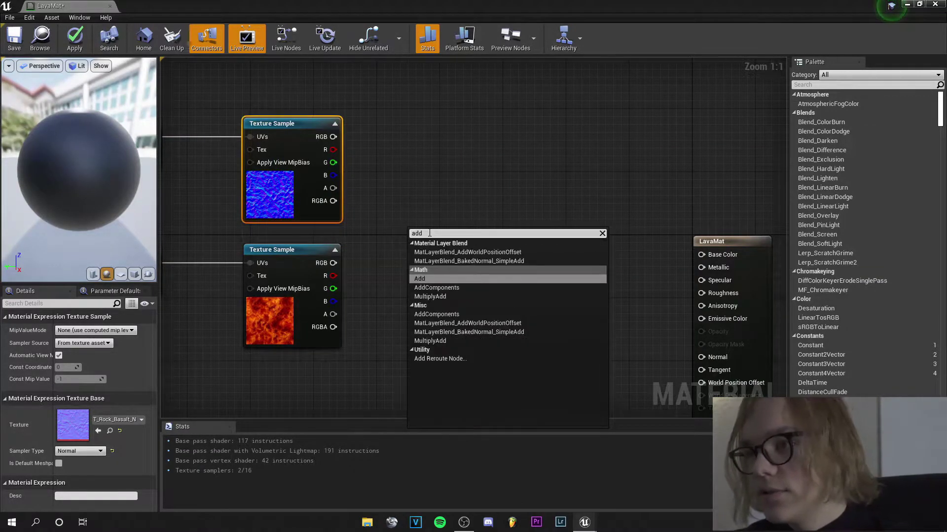
pyautogui.press('Return')
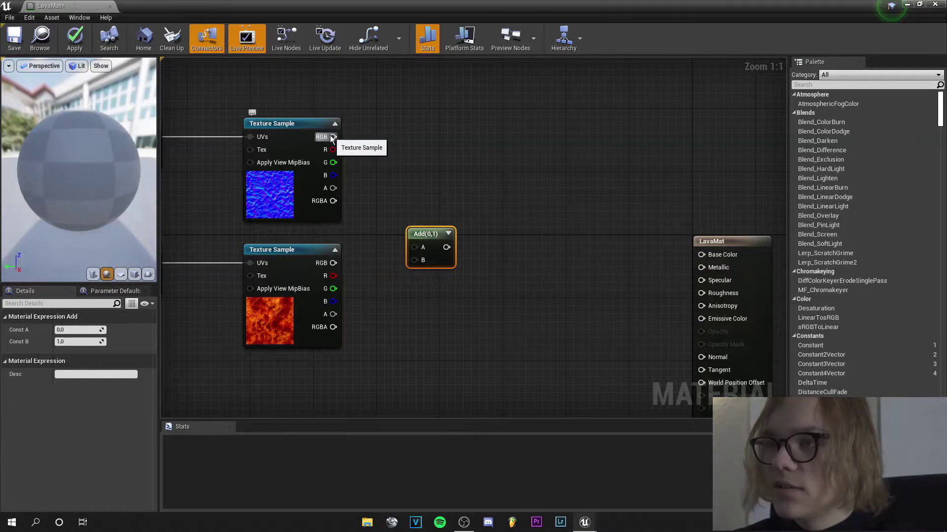
pyautogui.moveTo(333, 149); pyautogui.dragTo(414, 247)
pyautogui.moveTo(334, 263); pyautogui.dragTo(415, 259)
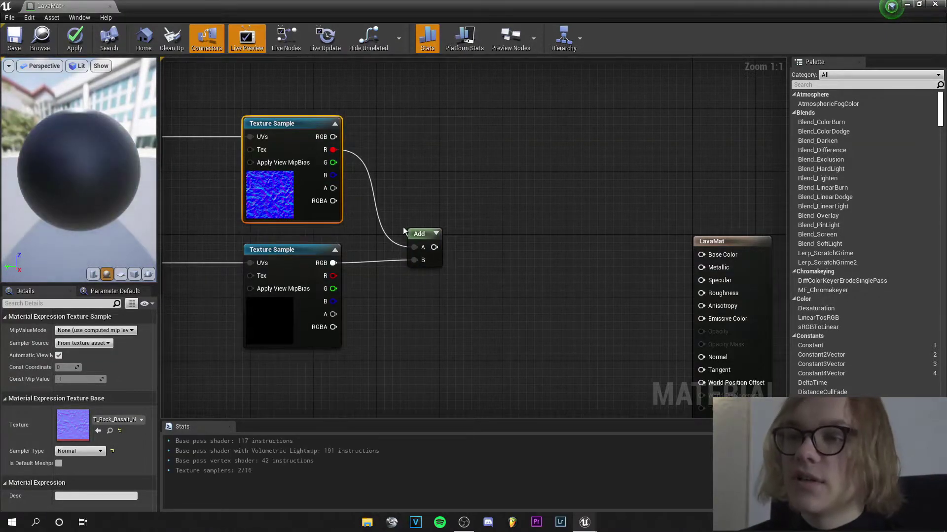
# Step: Connect the basalt Texture Sample's RGB output to LavaMat's Normal input and inspect the preview sphere
pyautogui.moveTo(537, 228); pyautogui.dragTo(452, 190, button='right')
pyautogui.moveTo(248, 98); pyautogui.dragTo(615, 319)
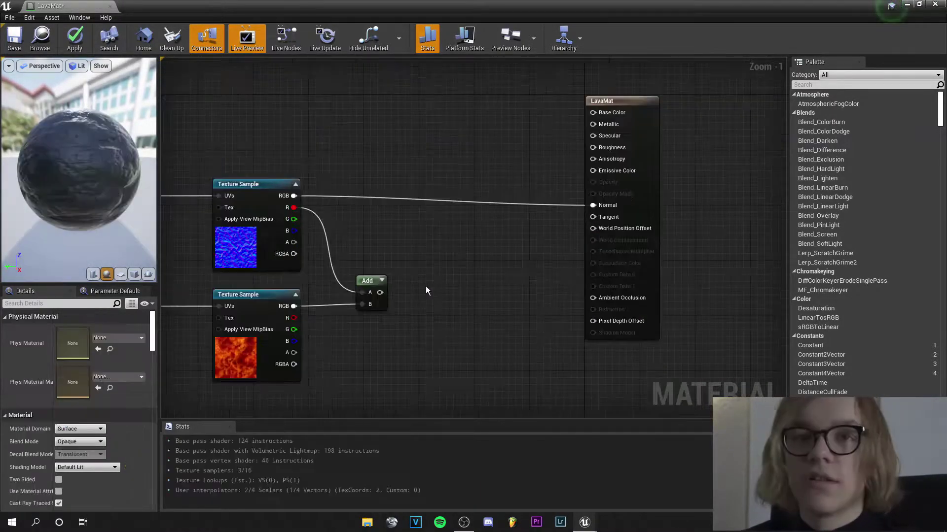
pyautogui.moveTo(72, 148); pyautogui.dragTo(138, 154)
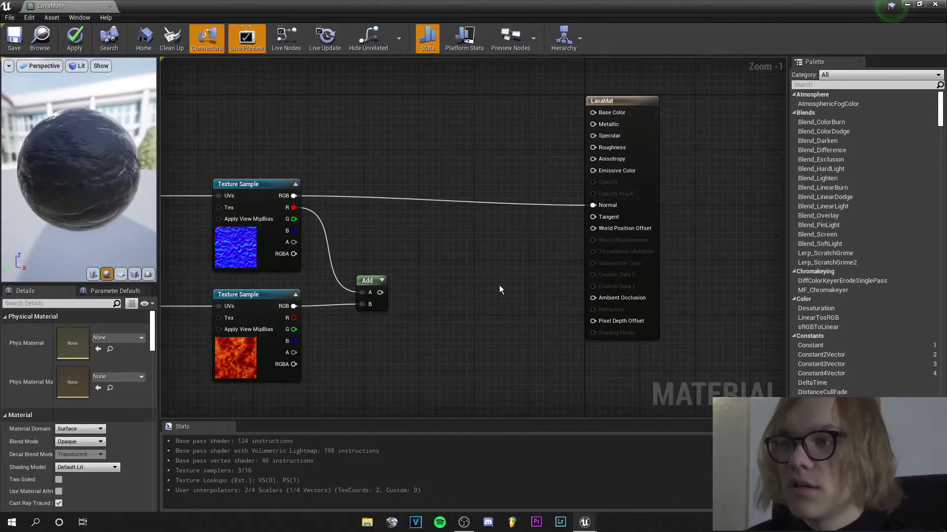
pyautogui.scroll(1, 499, 286)
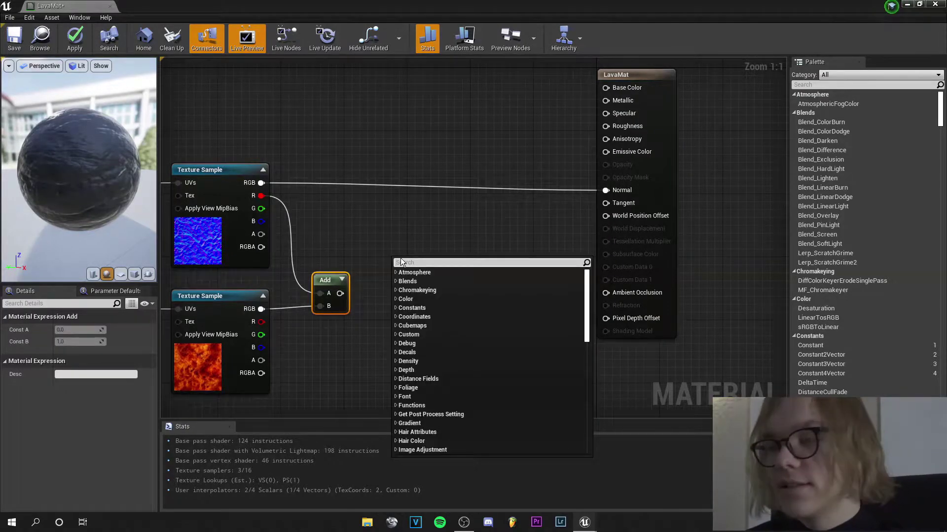
# Step: Create a Multiply node with the Add result in A and the fire Texture Sample's RGB output in B
pyautogui.write('multiply')
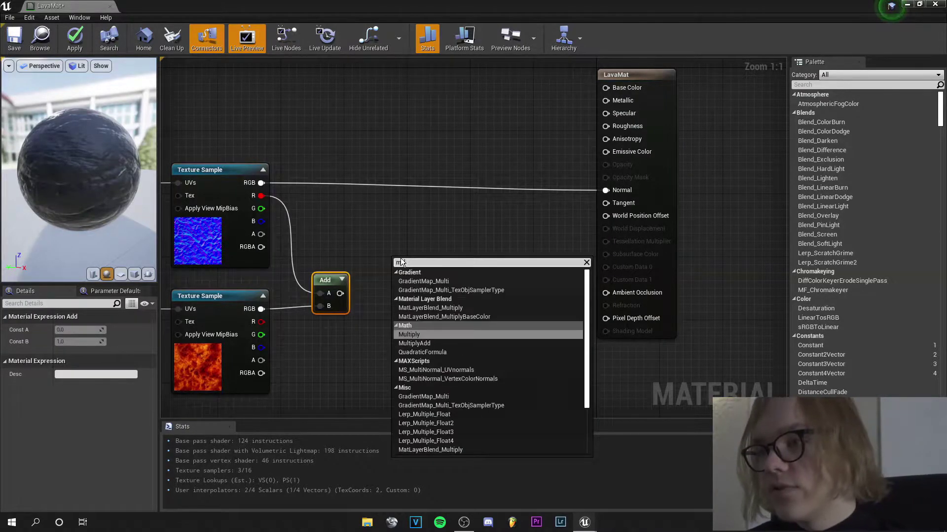
pyautogui.press('Return')
pyautogui.moveTo(400, 262); pyautogui.dragTo(417, 310)
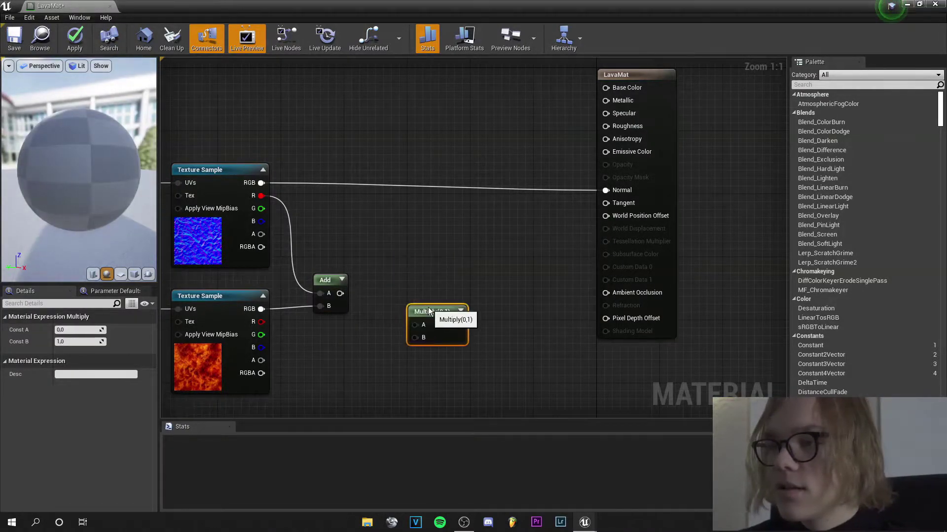
pyautogui.moveTo(339, 293); pyautogui.dragTo(415, 324)
pyautogui.moveTo(397, 257); pyautogui.dragTo(460, 236, button='right')
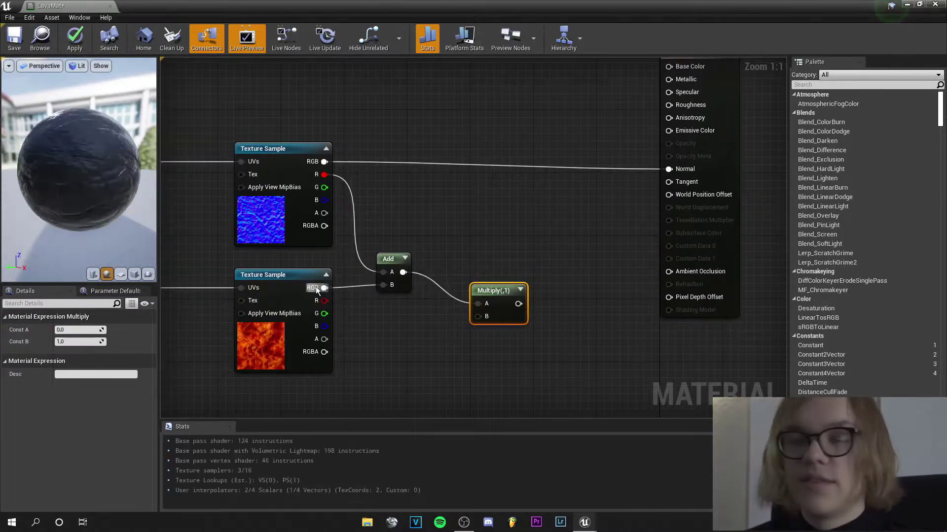
pyautogui.moveTo(324, 288); pyautogui.dragTo(479, 317)
# Step: Connect the Multiply output to LavaMat's Emissive Color input and inspect the preview sphere
pyautogui.moveTo(577, 331); pyautogui.dragTo(453, 383, button='right')
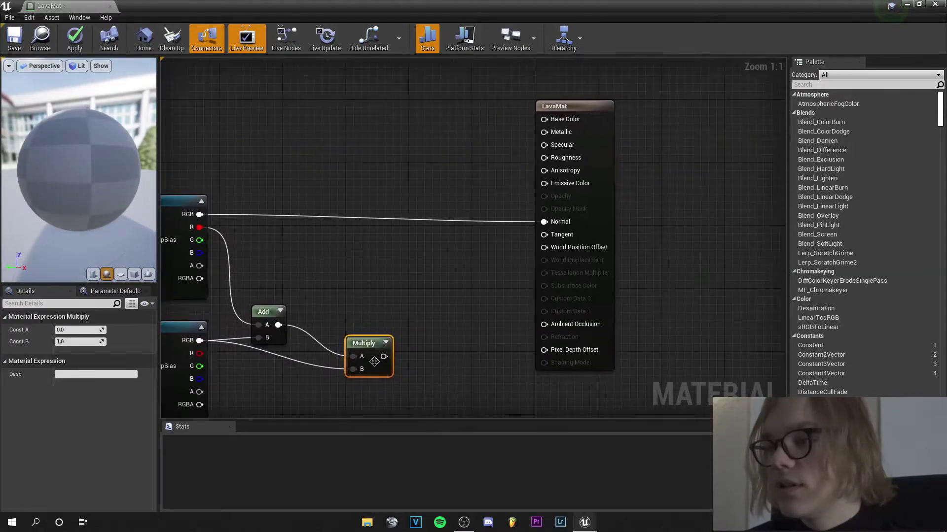
pyautogui.moveTo(384, 356); pyautogui.dragTo(545, 183)
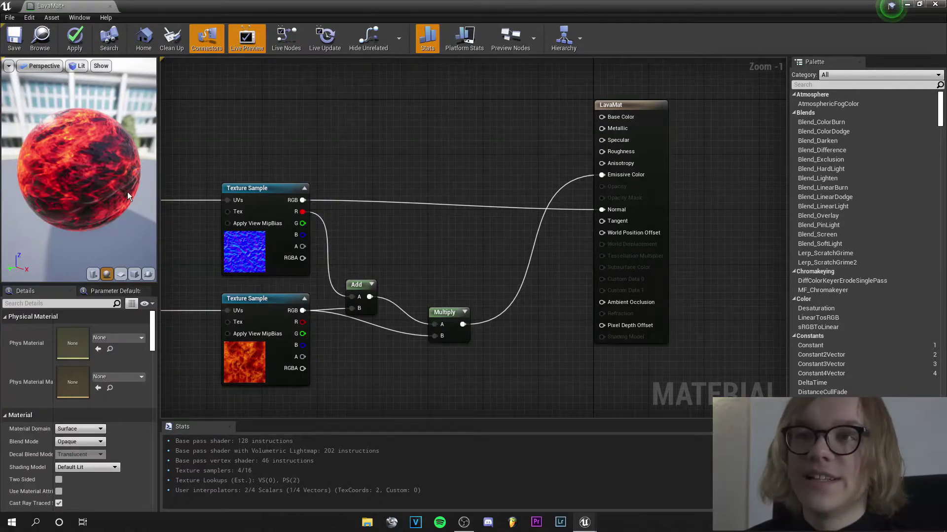
pyautogui.moveTo(127, 192); pyautogui.dragTo(128, 158)
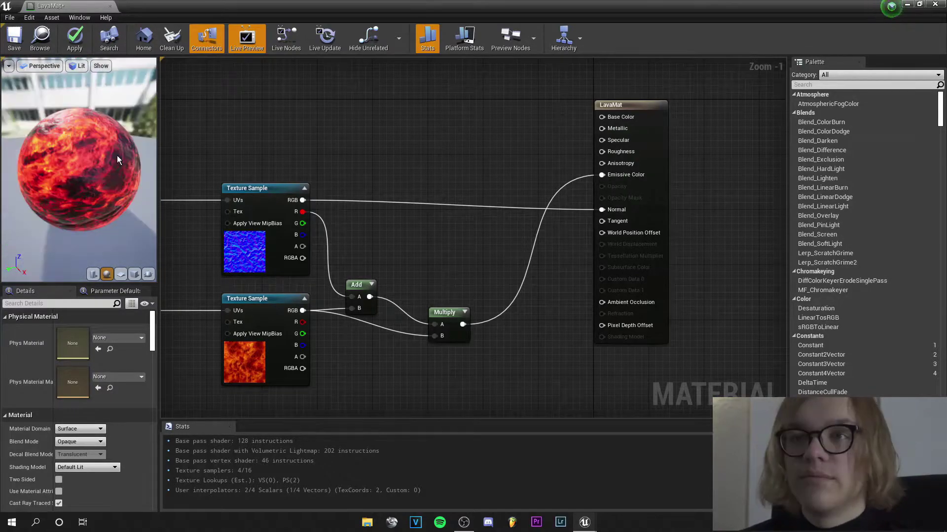
pyautogui.scroll(1, 489, 129)
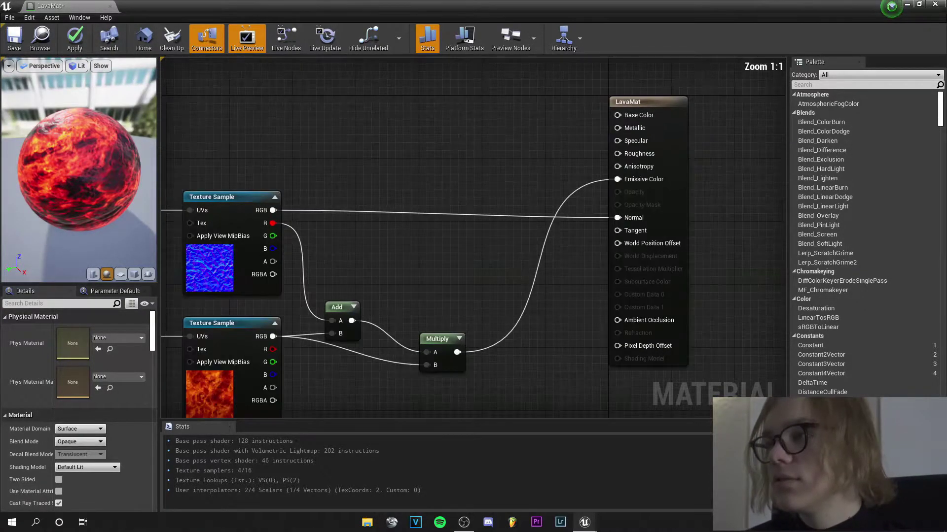
# Step: Add a constant converted to a parameter named Metallic, connect it to LavaMat's Metallic input, and place it beside that input
pyautogui.moveTo(489, 128); pyautogui.dragTo(381, 184, button='right')
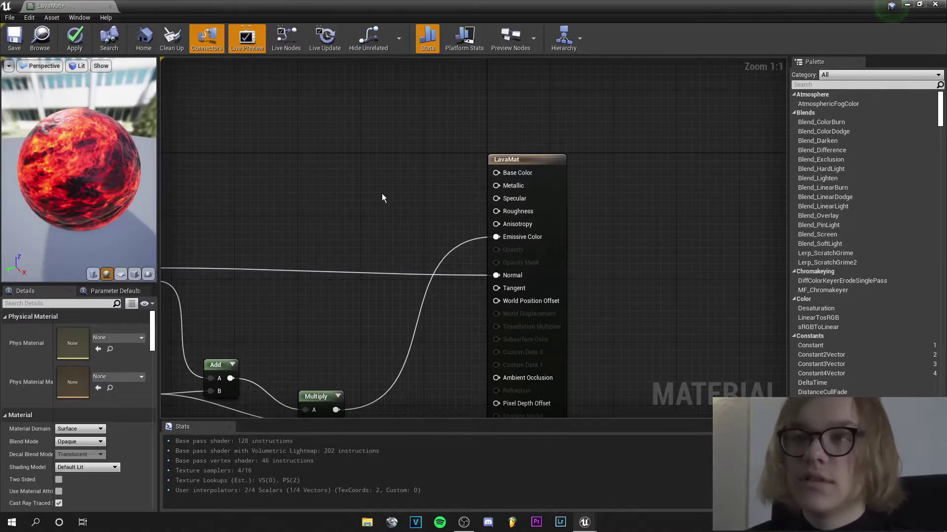
pyautogui.press('1')
pyautogui.click(382, 194)
pyautogui.rightClick(397, 202)
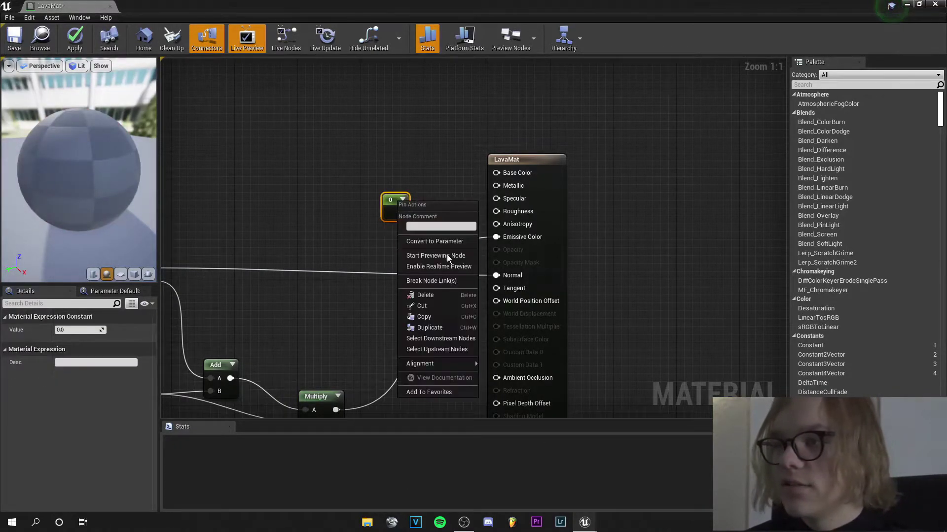
pyautogui.click(444, 244)
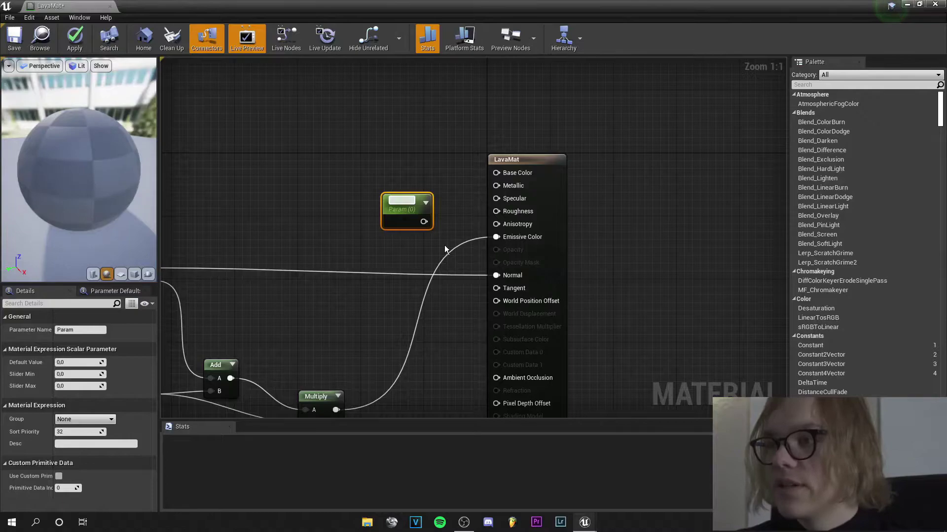
pyautogui.write('M')
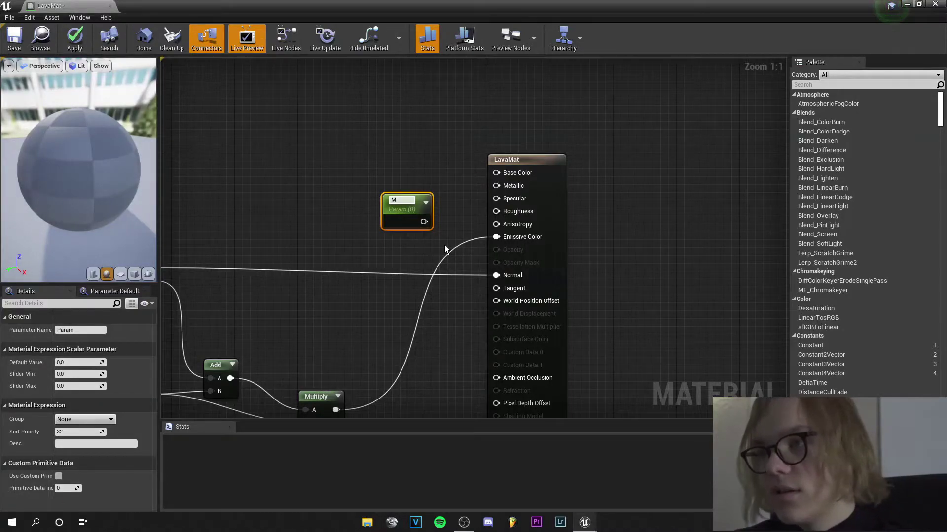
pyautogui.write('etal')
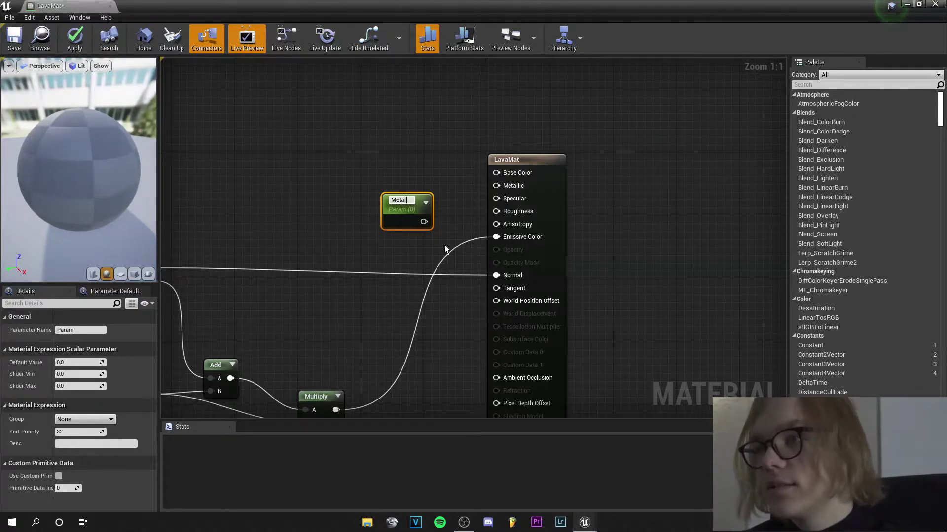
pyautogui.write('lic')
pyautogui.press('Return')
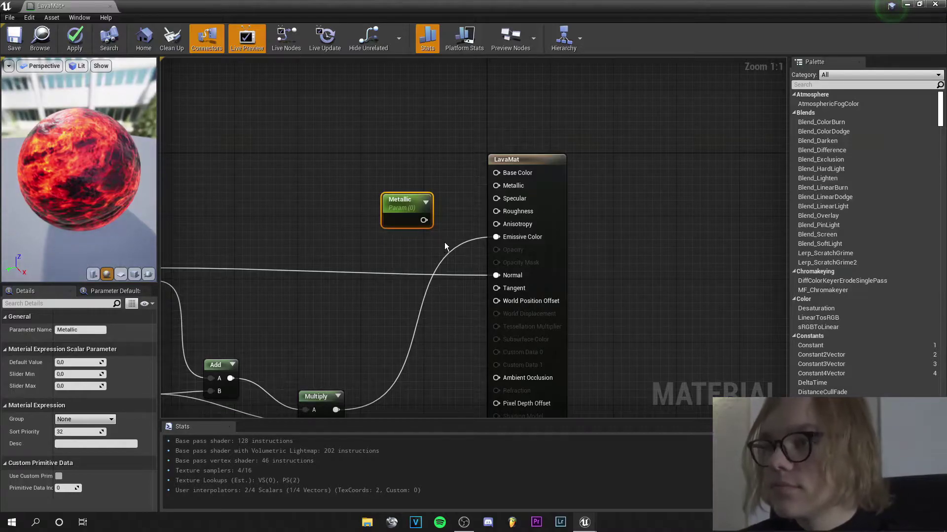
pyautogui.moveTo(420, 222); pyautogui.dragTo(495, 186)
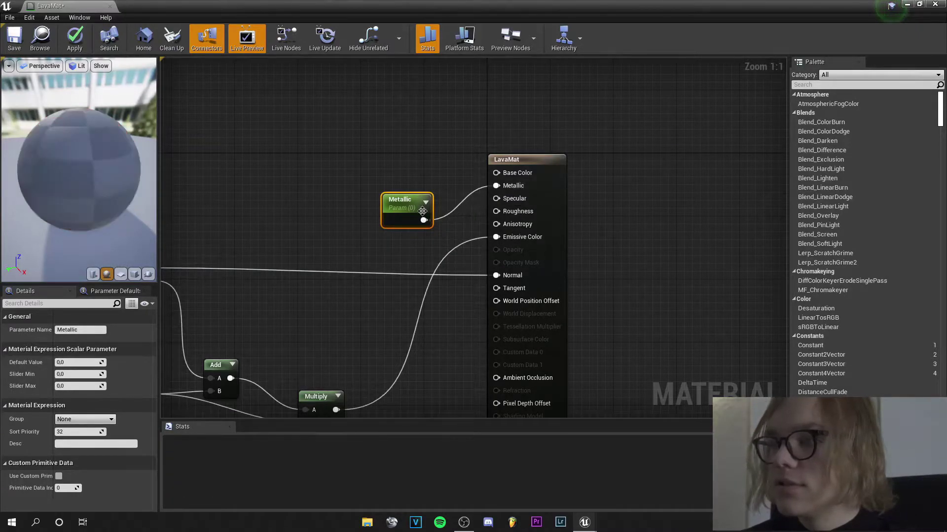
pyautogui.moveTo(402, 208); pyautogui.dragTo(372, 175)
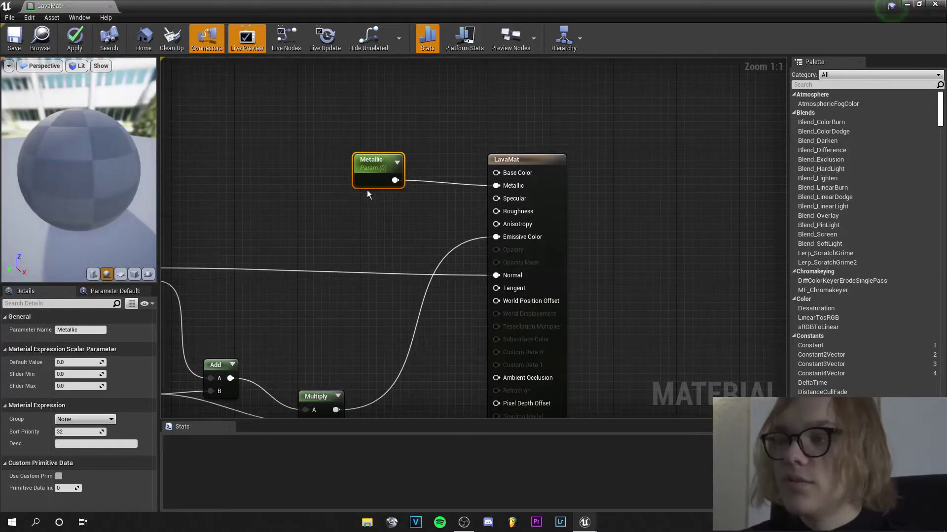
# Step: Duplicate the Metallic parameter below the original, rename the copy Roughness, and connect it to LavaMat's Roughness input
pyautogui.hotkey('ctrl', 'w')
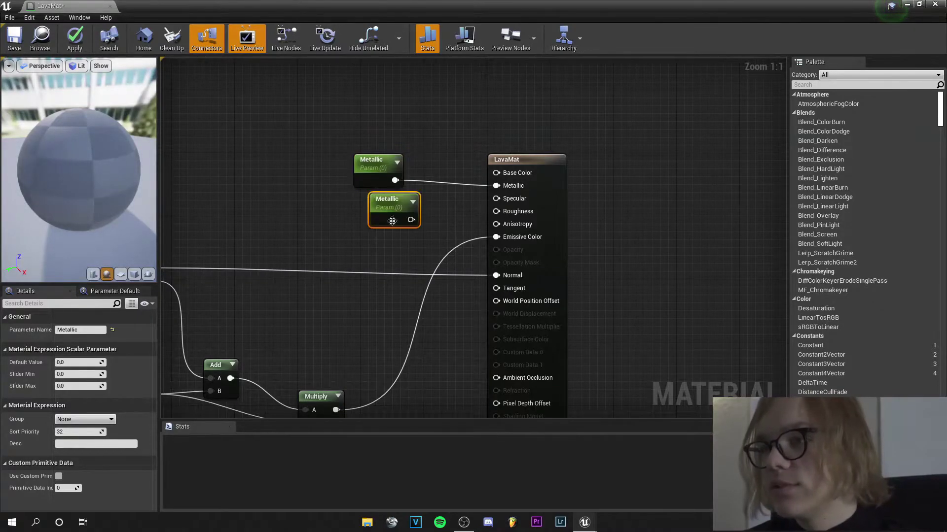
pyautogui.moveTo(390, 219); pyautogui.dragTo(379, 226)
pyautogui.click(92, 330)
pyautogui.write('Roug')
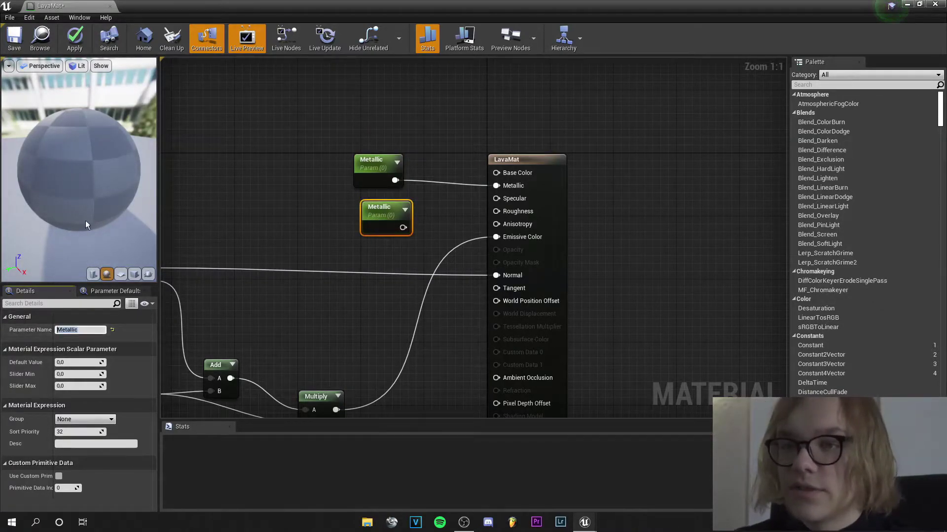
pyautogui.write('hness')
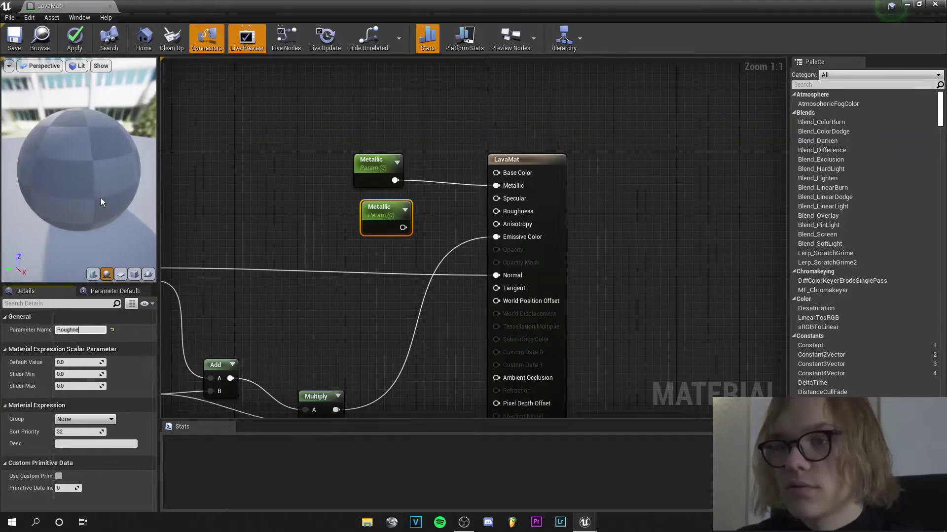
pyautogui.press('Return')
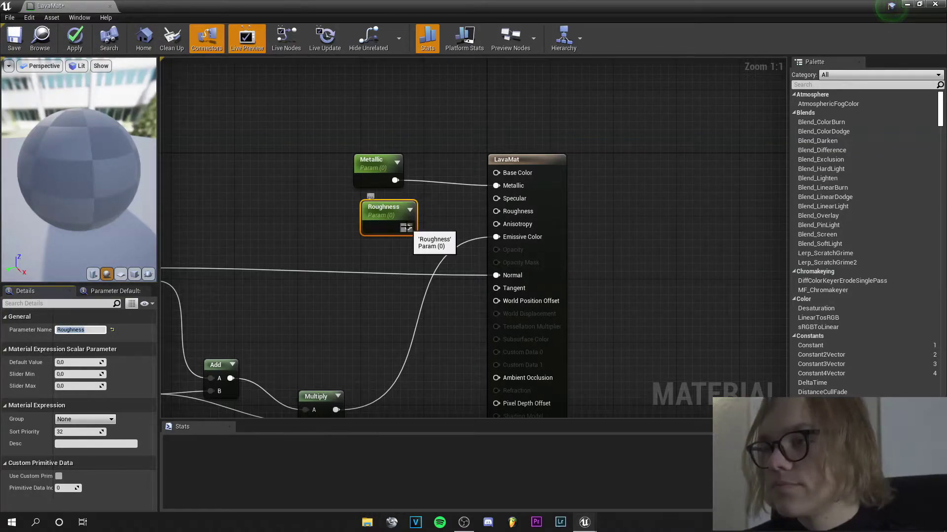
pyautogui.moveTo(408, 227); pyautogui.dragTo(497, 212)
# Step: Set the default values of Roughness to 0.2 and Metallic to 0.3, and check the preview sphere
pyautogui.click(90, 362)
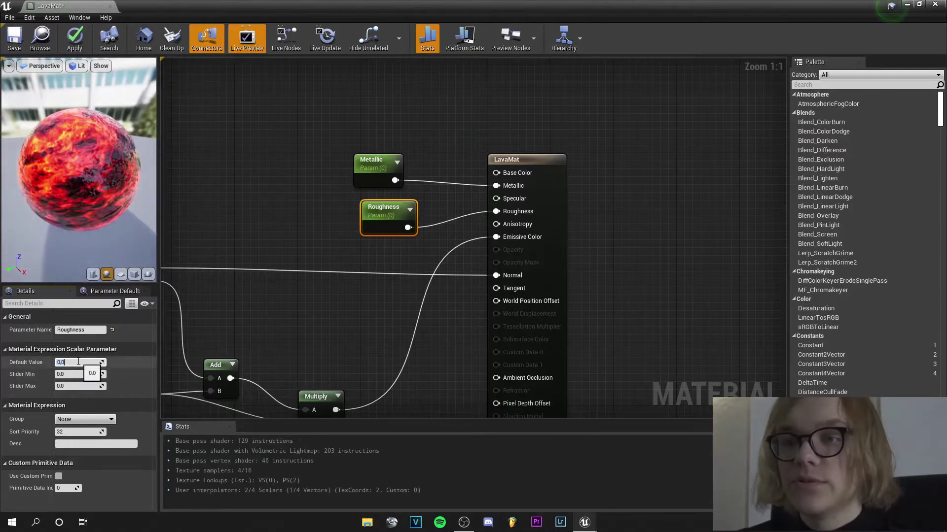
pyautogui.write('0,2')
pyautogui.click(377, 168)
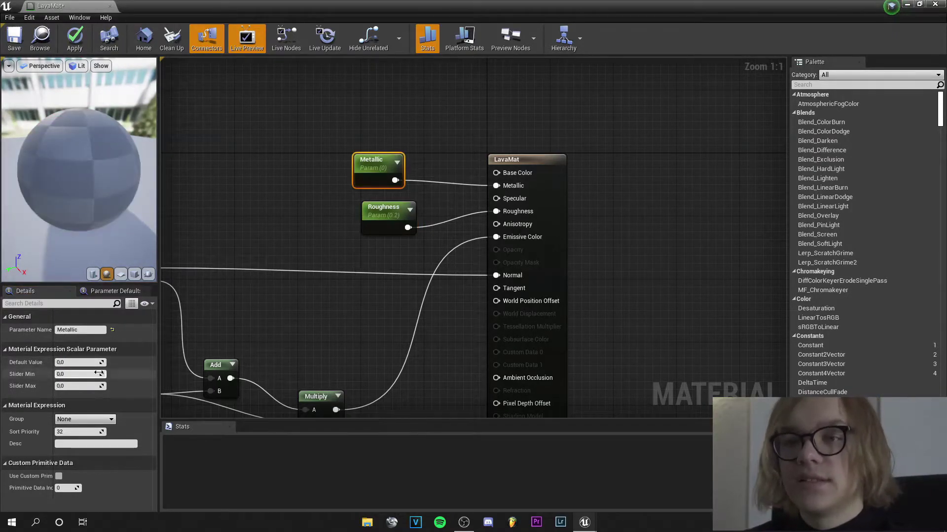
pyautogui.click(87, 361)
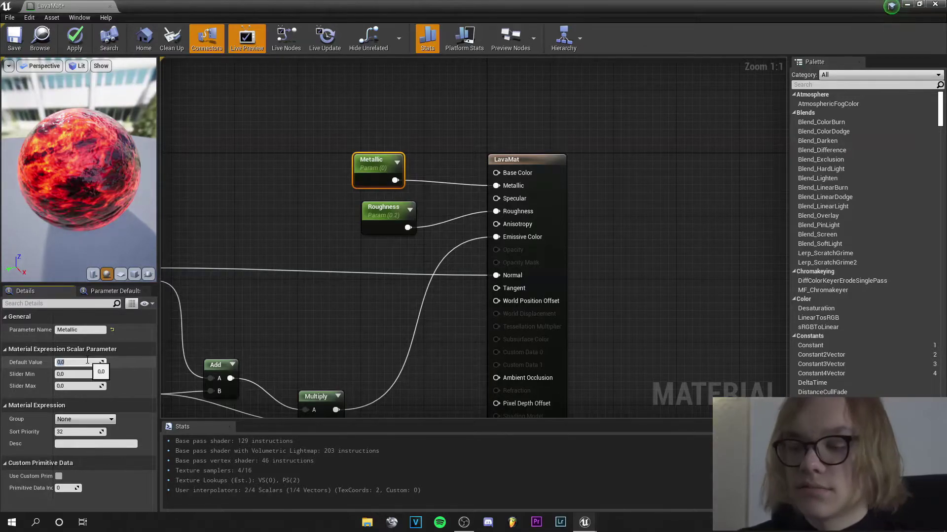
pyautogui.write('0,3')
pyautogui.press('Return')
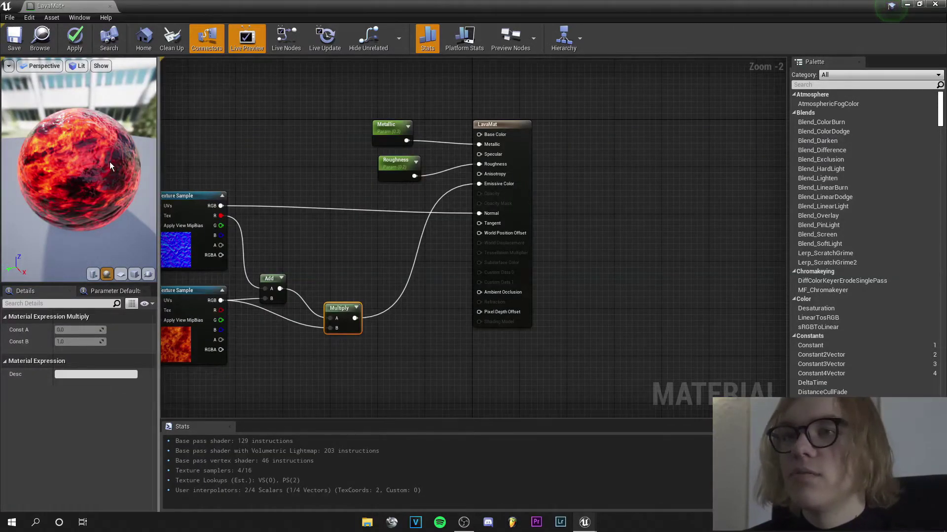
pyautogui.moveTo(82, 168)
pyautogui.mouseDown()
pyautogui.moveTo(106, 167)
pyautogui.moveTo(84, 168)
pyautogui.mouseUp()
# Step: Duplicate the Multiply node and insert the copy between the first Multiply's output and LavaMat's Emissive Color, using its A input
pyautogui.scroll(2, 296, 248)
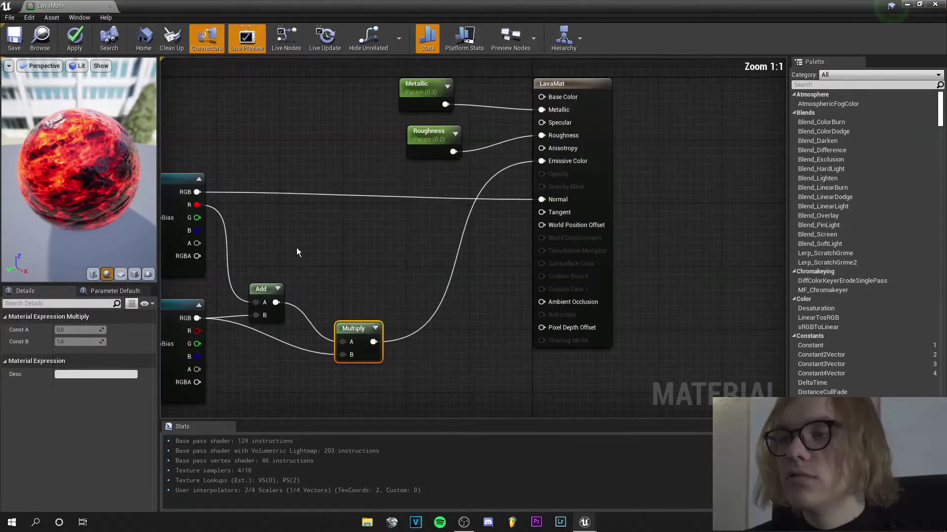
pyautogui.moveTo(361, 318); pyautogui.dragTo(296, 253, button='right')
pyautogui.hotkey('ctrl', 'w')
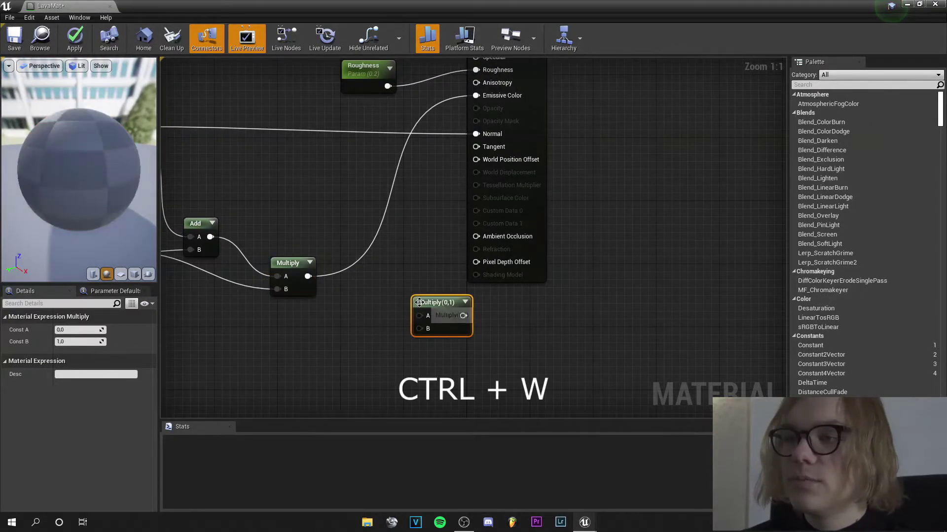
pyautogui.moveTo(445, 306); pyautogui.dragTo(395, 248)
pyautogui.moveTo(307, 276); pyautogui.dragTo(372, 261)
pyautogui.moveTo(430, 236); pyautogui.dragTo(416, 297, button='right')
pyautogui.moveTo(412, 312); pyautogui.dragTo(477, 148)
pyautogui.moveTo(435, 390); pyautogui.dragTo(521, 350, button='right')
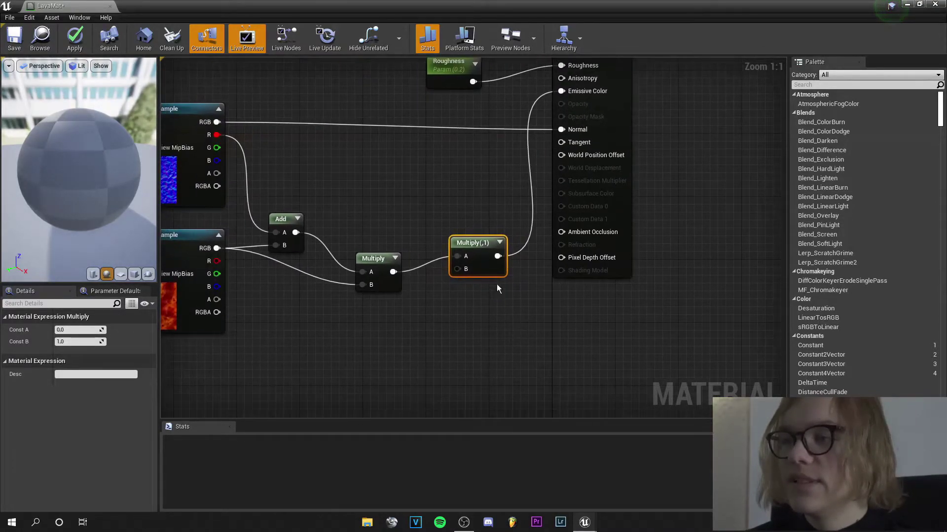
# Step: Add a constant below the Multiply nodes and convert it to a parameter named EmissiveStrength
pyautogui.press('1')
pyautogui.click(401, 338)
pyautogui.rightClick(402, 341)
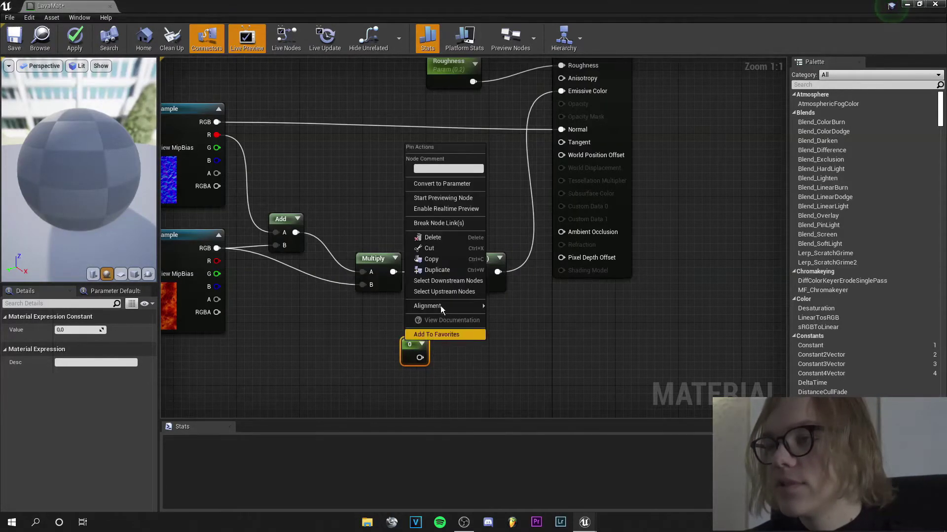
pyautogui.click(442, 184)
pyautogui.write('E')
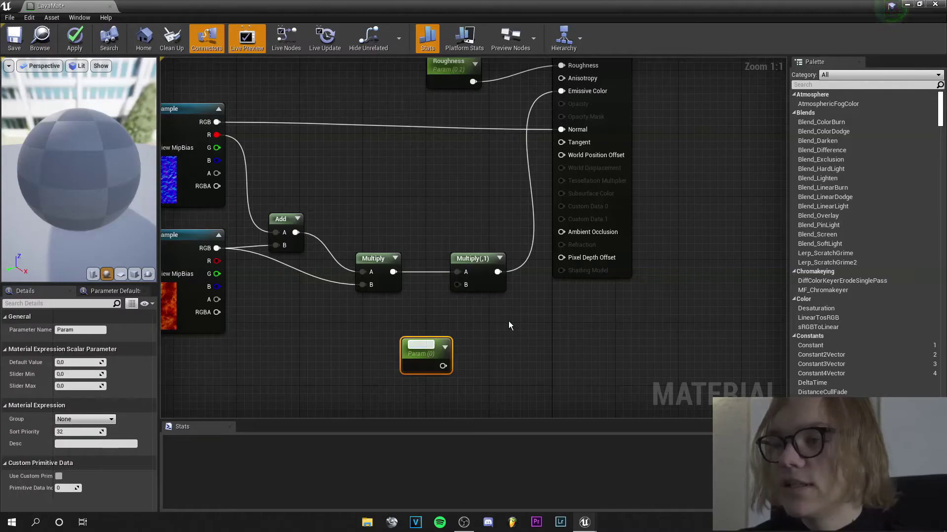
pyautogui.write('mi')
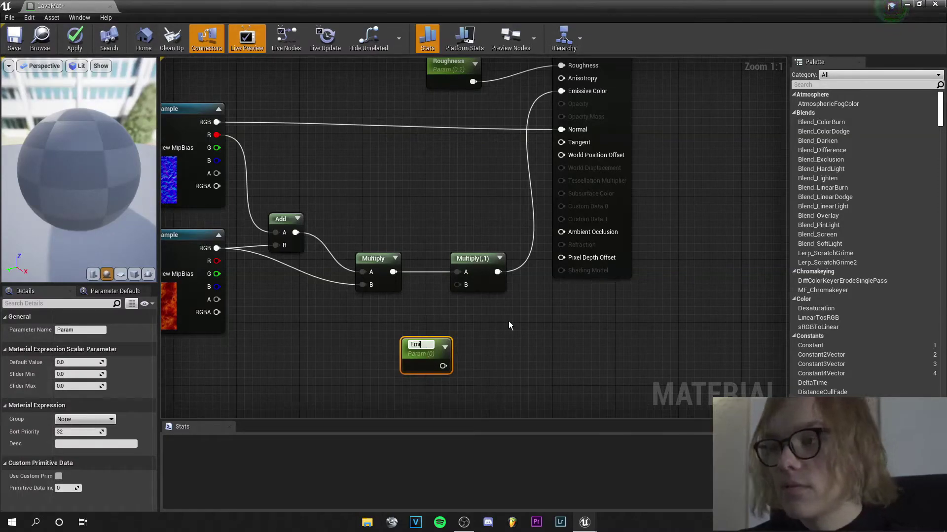
pyautogui.write('ssiveStrength')
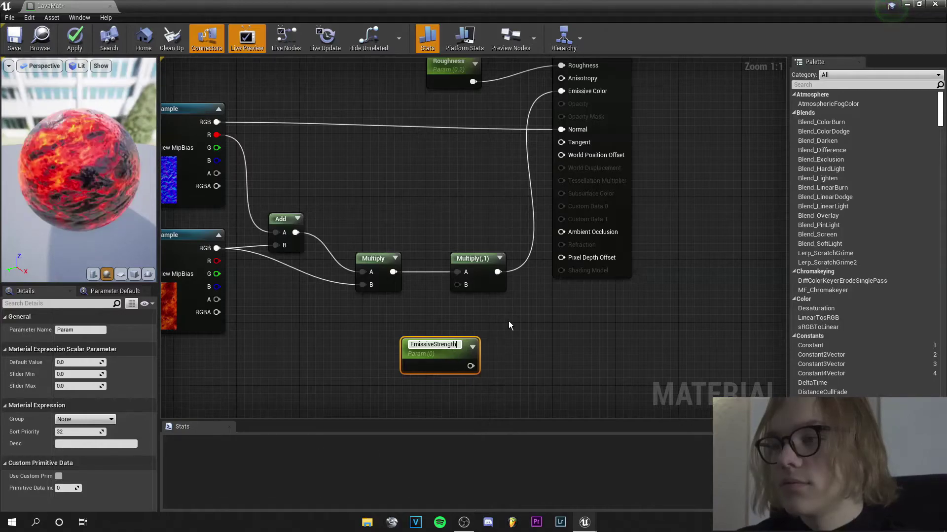
pyautogui.press('Return')
# Step: Connect EmissiveStrength to the second Multiply's B input and set the parameter's default value
pyautogui.moveTo(458, 354); pyautogui.dragTo(460, 285)
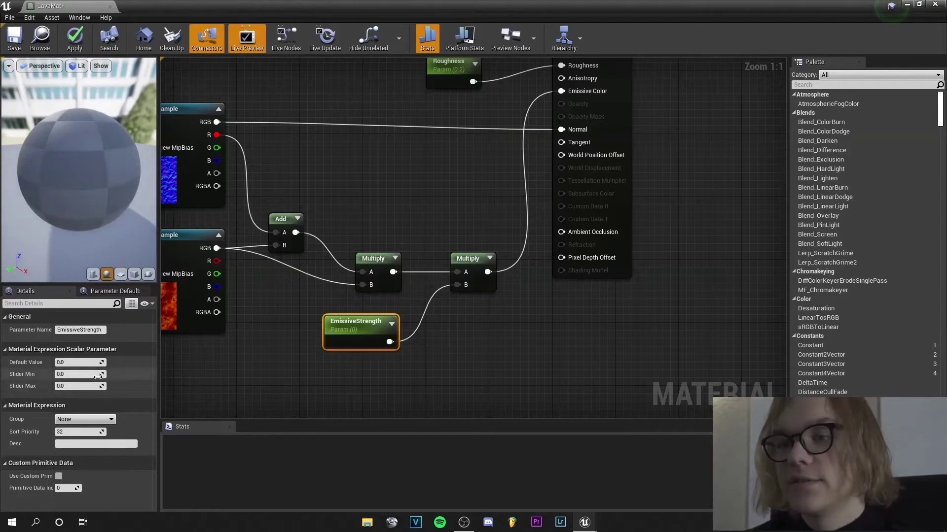
pyautogui.click(87, 362)
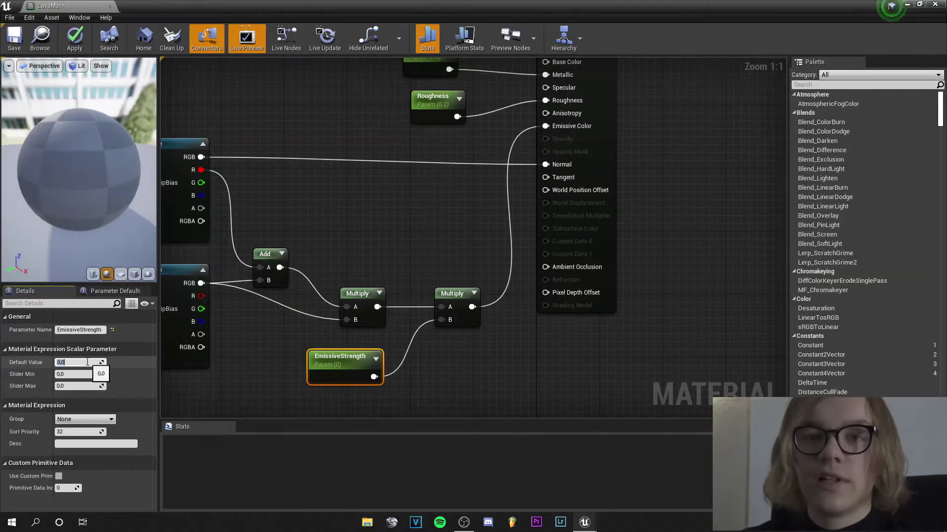
pyautogui.press('Return')
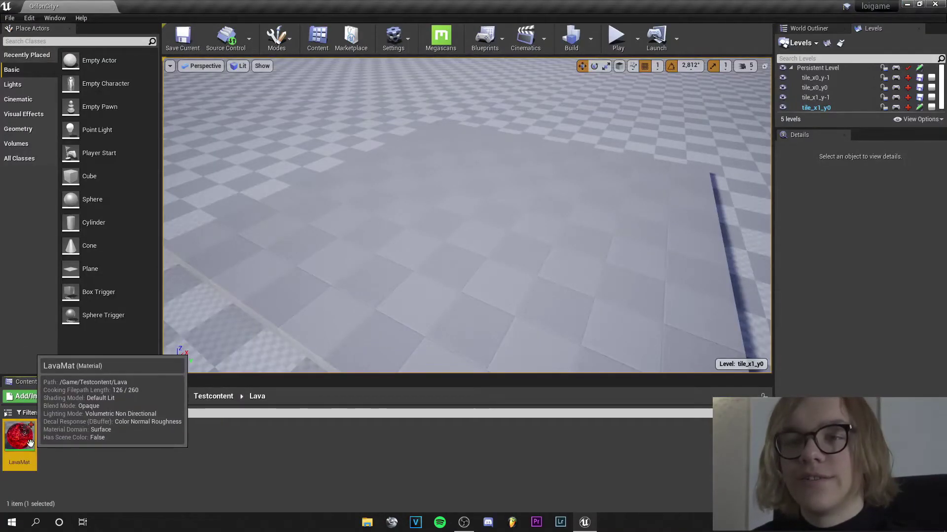
# Step: Create a material instance from LavaMat in the Lava content folder
pyautogui.rightClick(22, 436)
pyautogui.moveTo(52, 432)
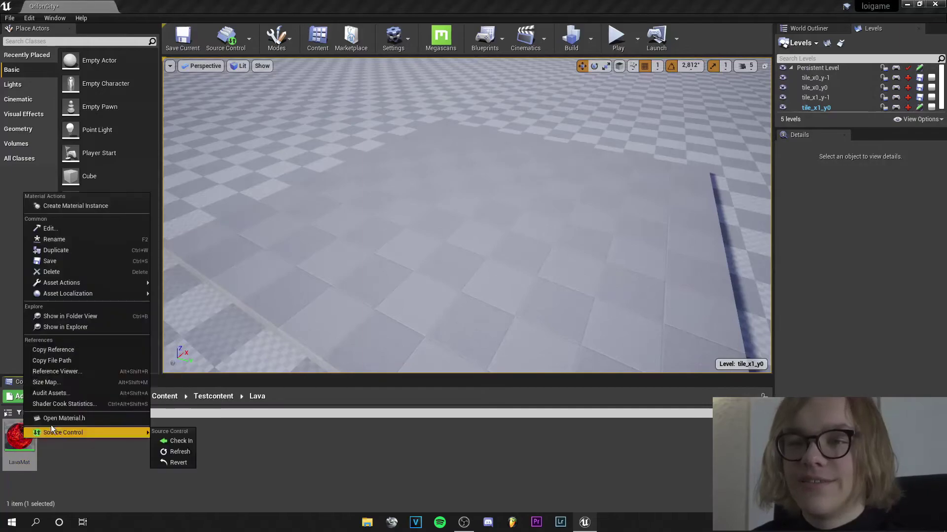
pyautogui.click(76, 206)
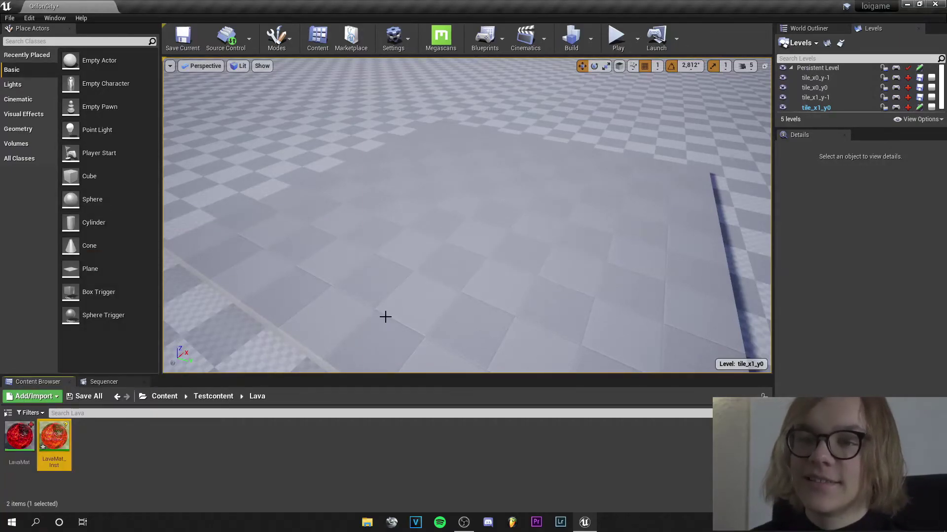
# Step: Open the LavaMat_Inst material instance, enable the EmissiveStrength override and set it to 50
pyautogui.doubleClick(54, 438)
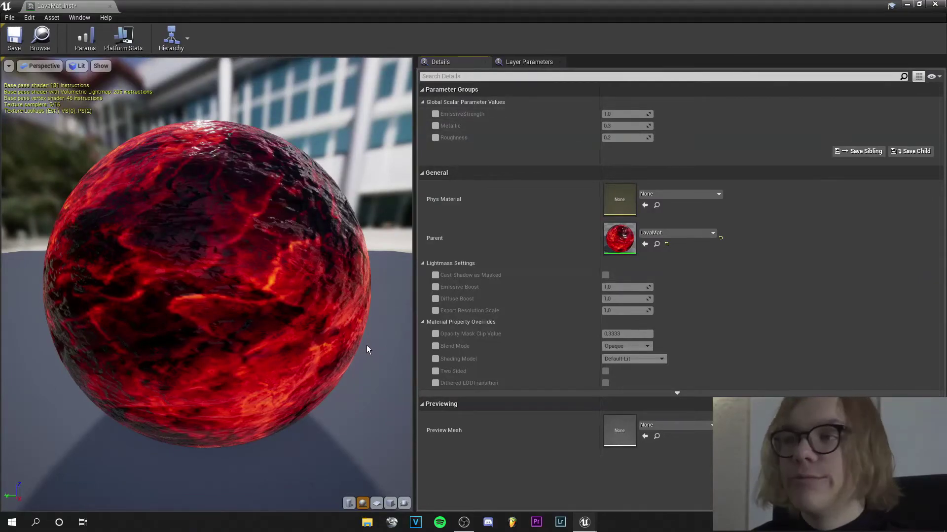
pyautogui.click(435, 114)
pyautogui.click(628, 114)
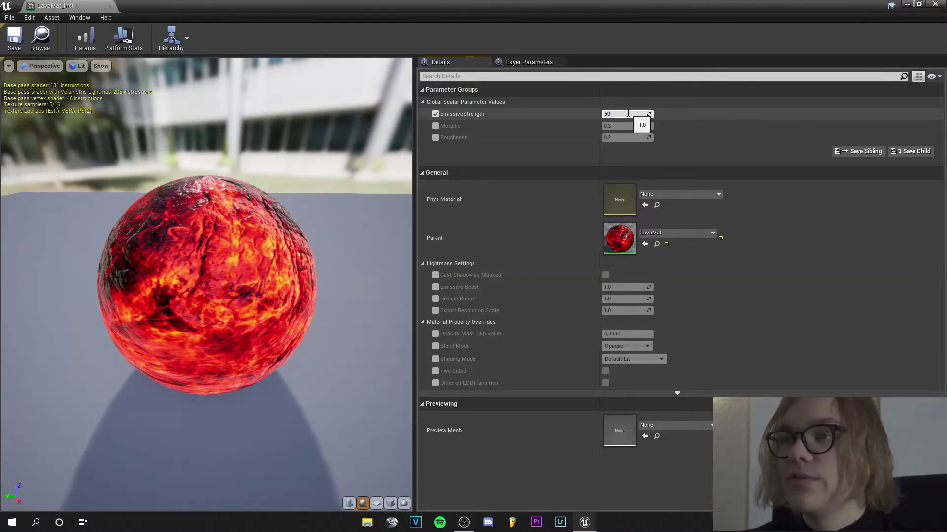
pyautogui.press('Return')
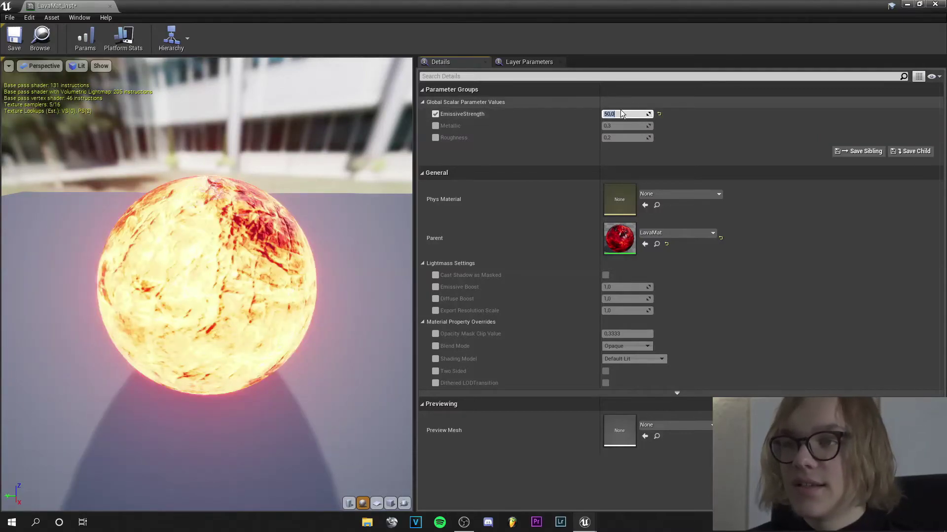
pyautogui.moveTo(258, 218)
pyautogui.mouseDown()
pyautogui.moveTo(295, 291)
pyautogui.moveTo(264, 193)
pyautogui.moveTo(257, 219)
pyautogui.mouseUp()
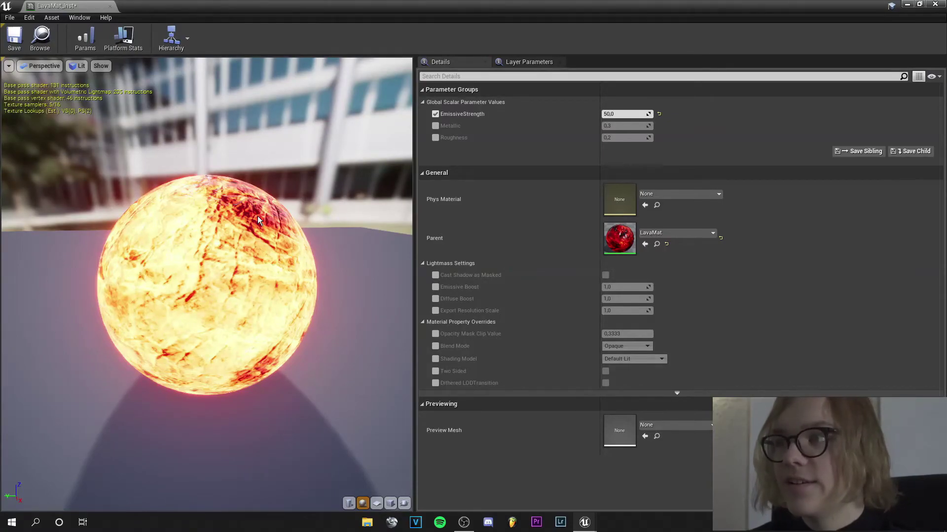
# Step: Lower LavaMat_Inst's EmissiveStrength to 35, then save the instance and close its editor
pyautogui.click(621, 115)
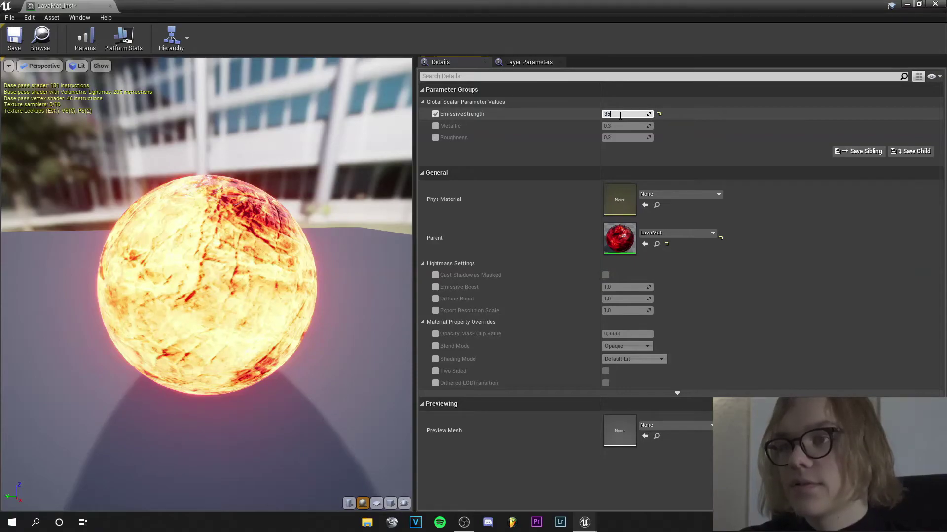
pyautogui.press('Return')
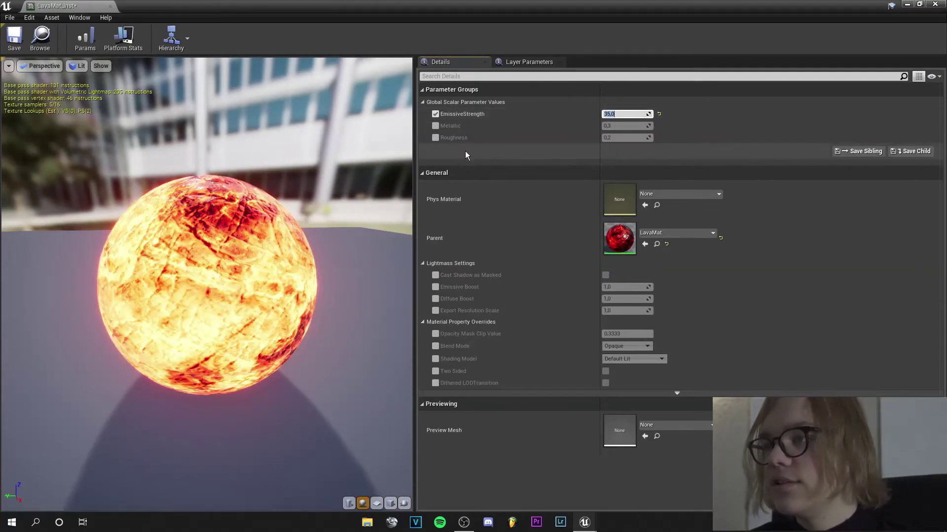
pyautogui.click(16, 41)
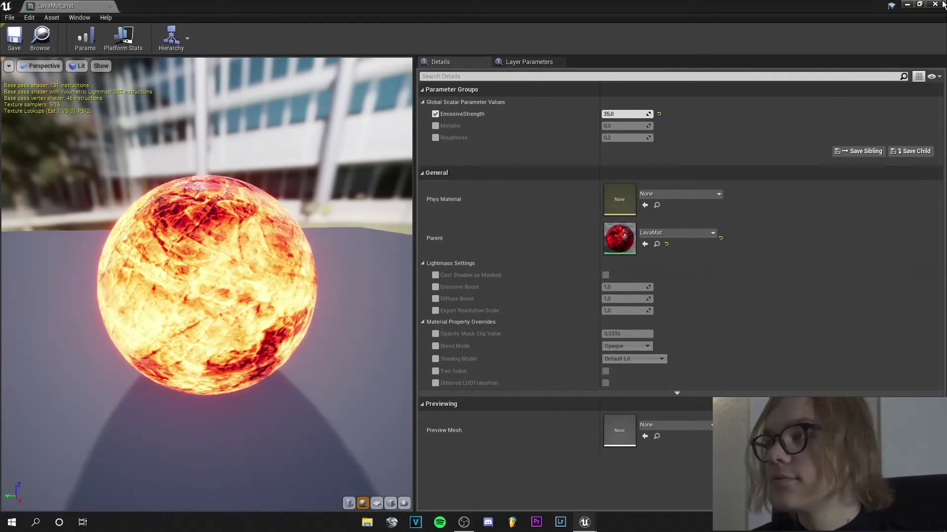
pyautogui.click(940, 3)
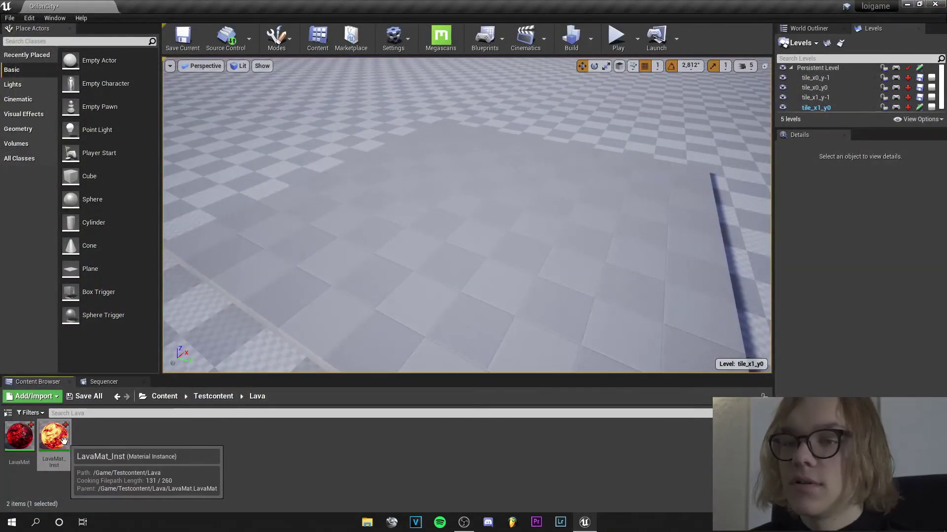
# Step: Apply LavaMat_Inst to the large flat slab in the level and inspect the lava surface from another angle
pyautogui.moveTo(57, 439); pyautogui.dragTo(486, 235)
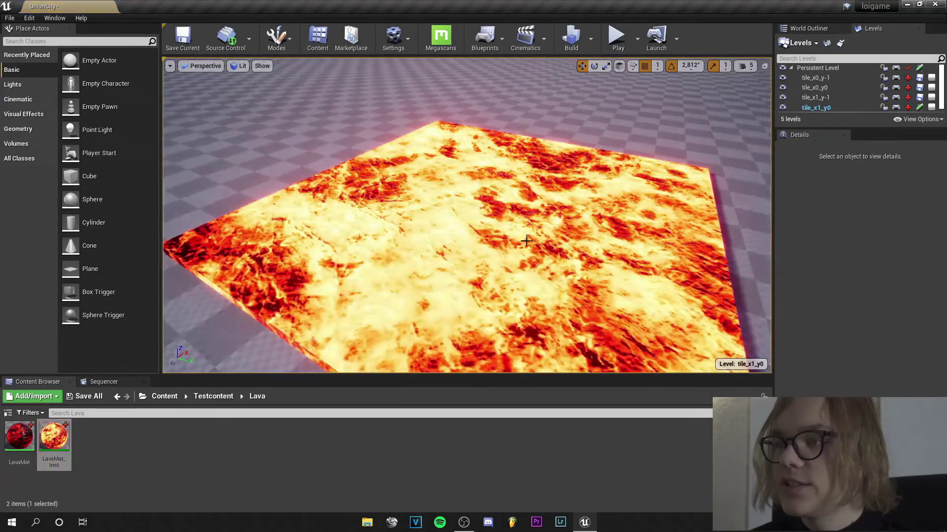
pyautogui.moveTo(486, 235); pyautogui.dragTo(557, 222, button='right')
pyautogui.press('w')
pyautogui.press('s')
pyautogui.press('a')
pyautogui.moveTo(491, 209); pyautogui.dragTo(526, 235, button='right')
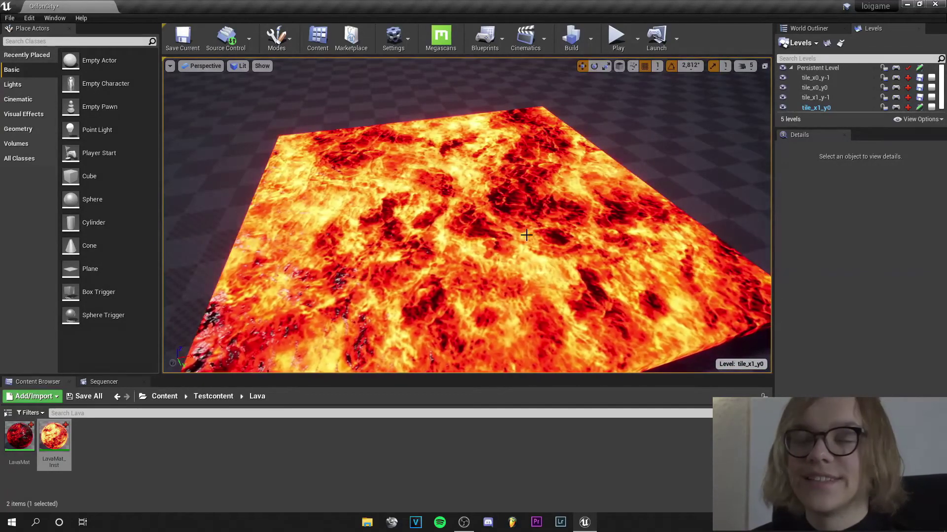